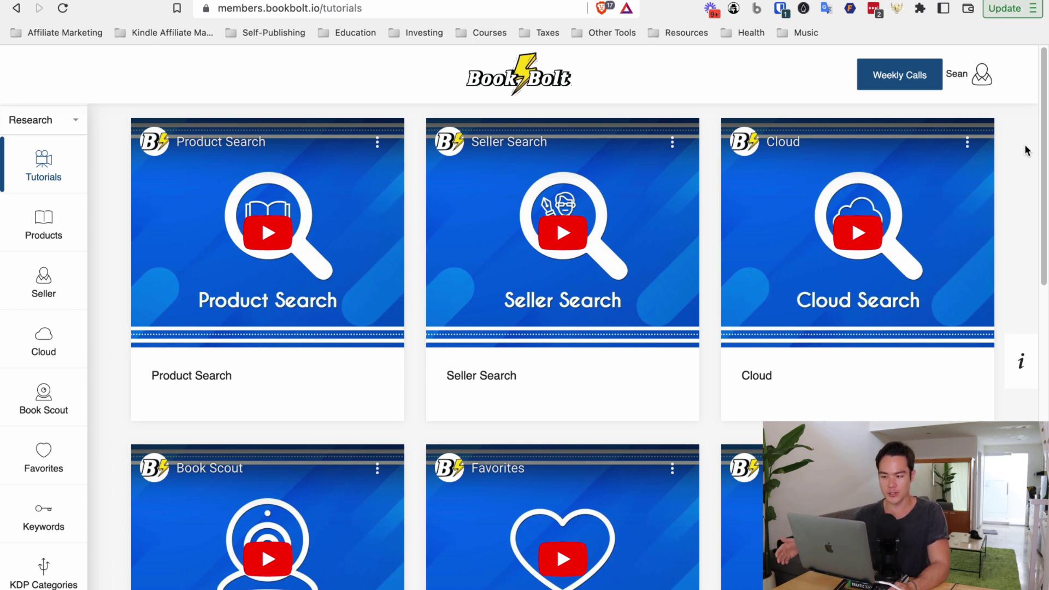
{"action": "scroll", "coordinate": [553, 245], "scroll_direction": "down", "scroll_amount": 3}
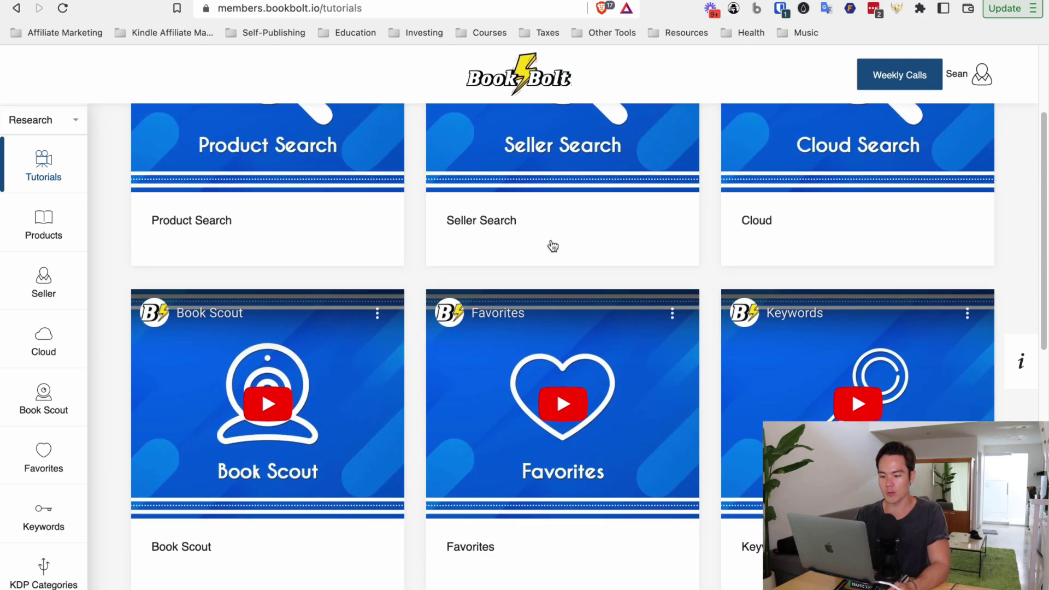
{"action": "scroll", "coordinate": [498, 438], "scroll_direction": "up", "scroll_amount": 3}
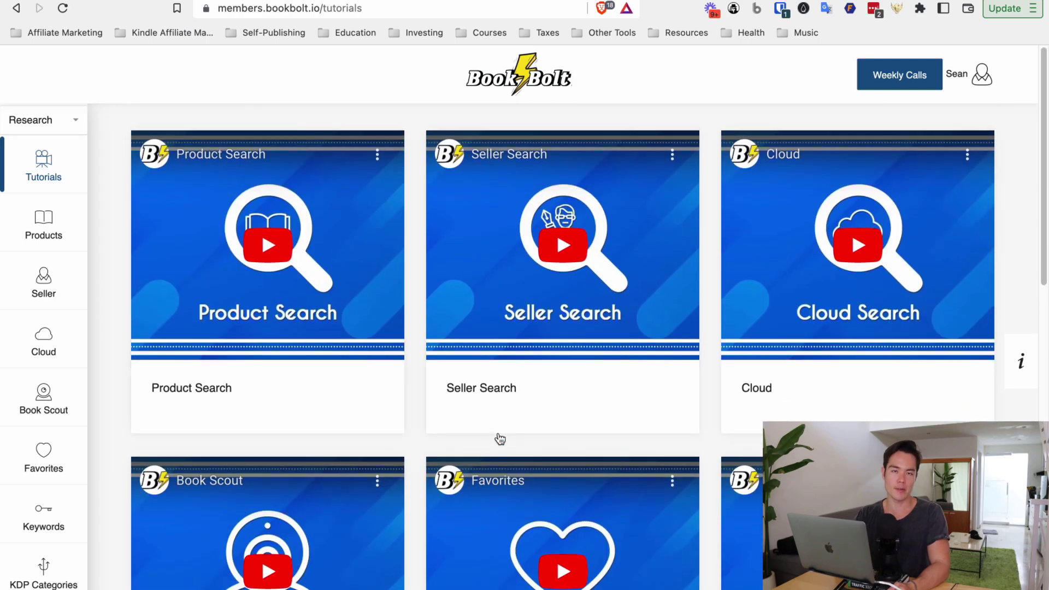
{"action": "scroll", "coordinate": [534, 358], "scroll_direction": "down", "scroll_amount": 15}
{"action": "scroll", "coordinate": [593, 350], "scroll_direction": "up", "scroll_amount": 1}
{"action": "scroll", "coordinate": [669, 216], "scroll_direction": "up", "scroll_amount": 15}
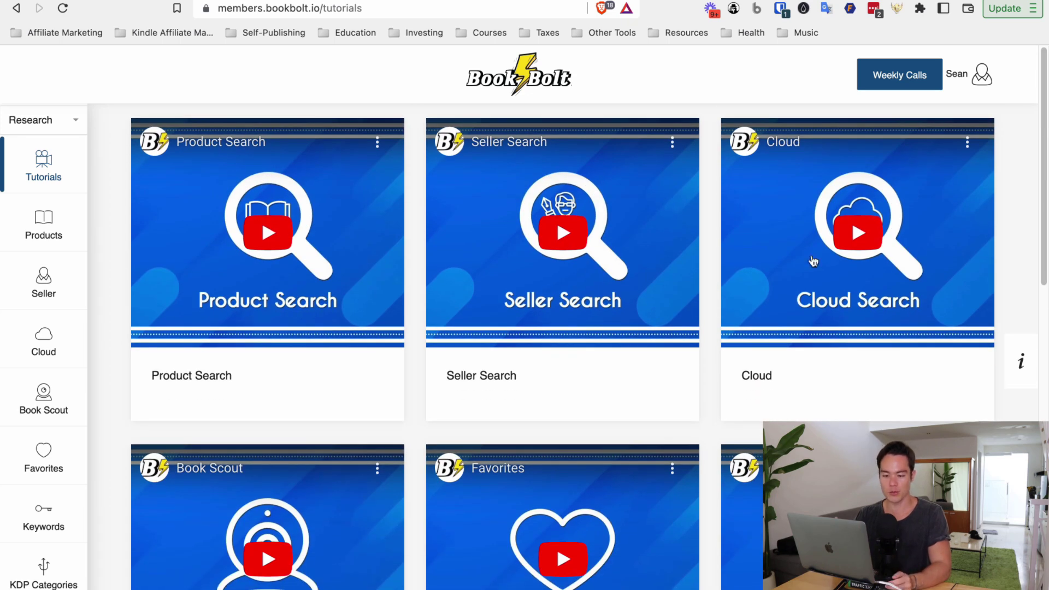
{"action": "scroll", "coordinate": [806, 275], "scroll_direction": "down", "scroll_amount": 3}
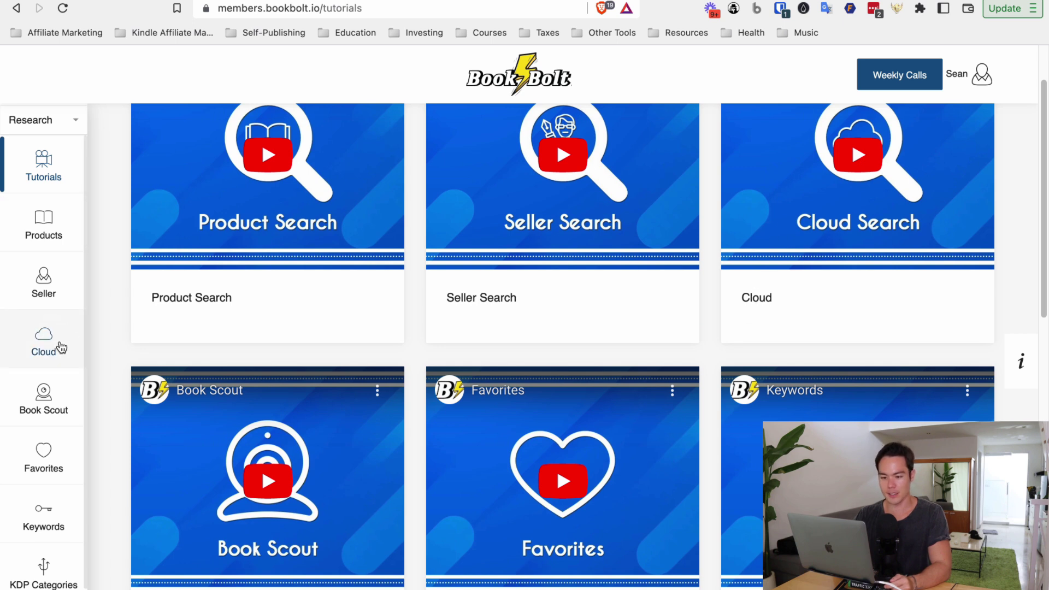
Set up a Book Bolt Cloud search of Top 100 books limited to the Journal category.
{"action": "left_click", "coordinate": [308, 309]}
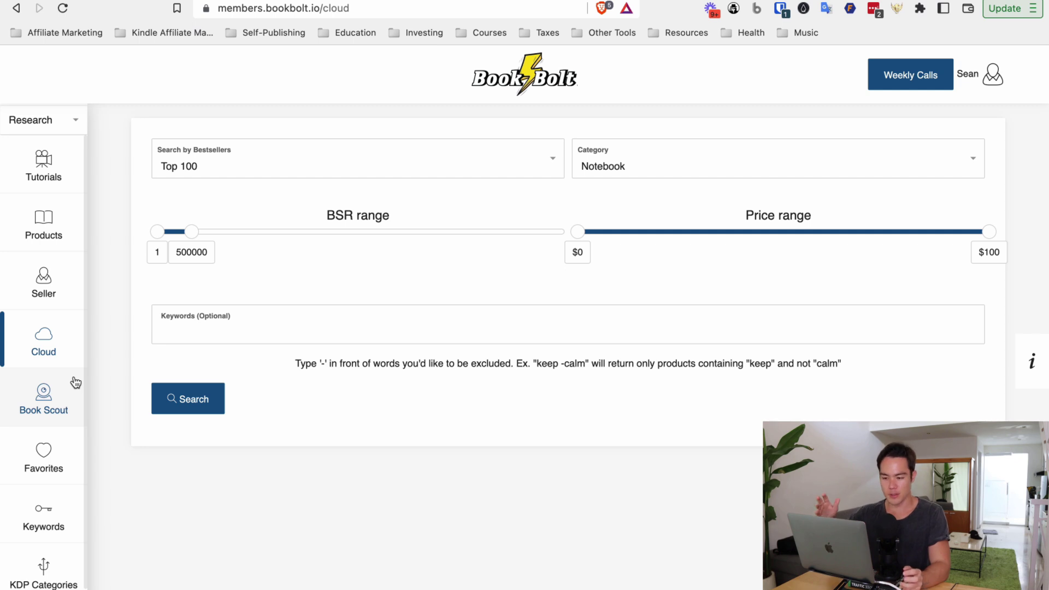
{"action": "left_click", "coordinate": [390, 166]}
{"action": "left_click", "coordinate": [255, 140]}
{"action": "left_click", "coordinate": [249, 170]}
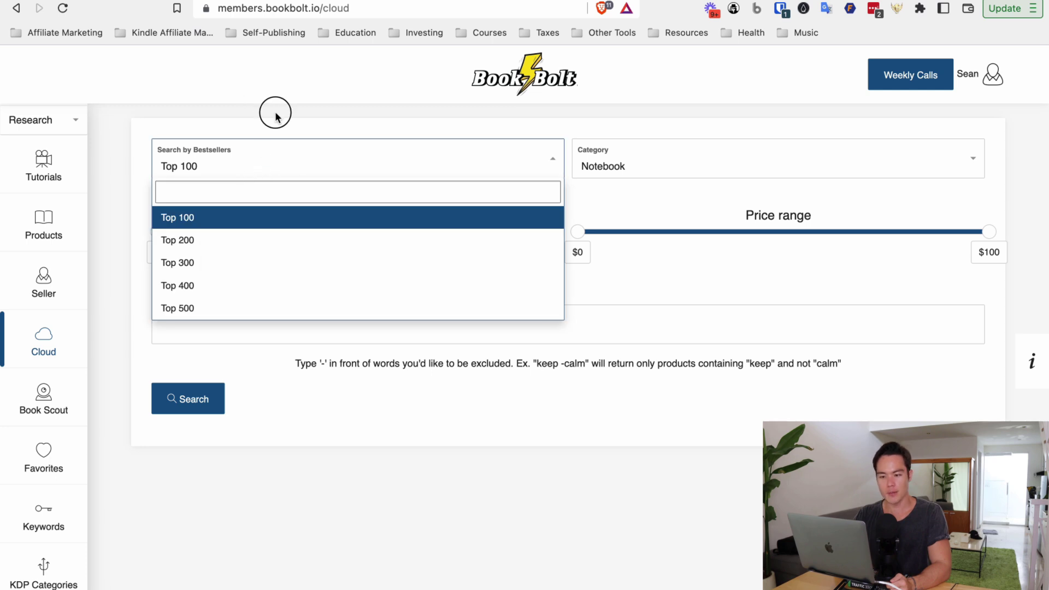
{"action": "left_click", "coordinate": [801, 149]}
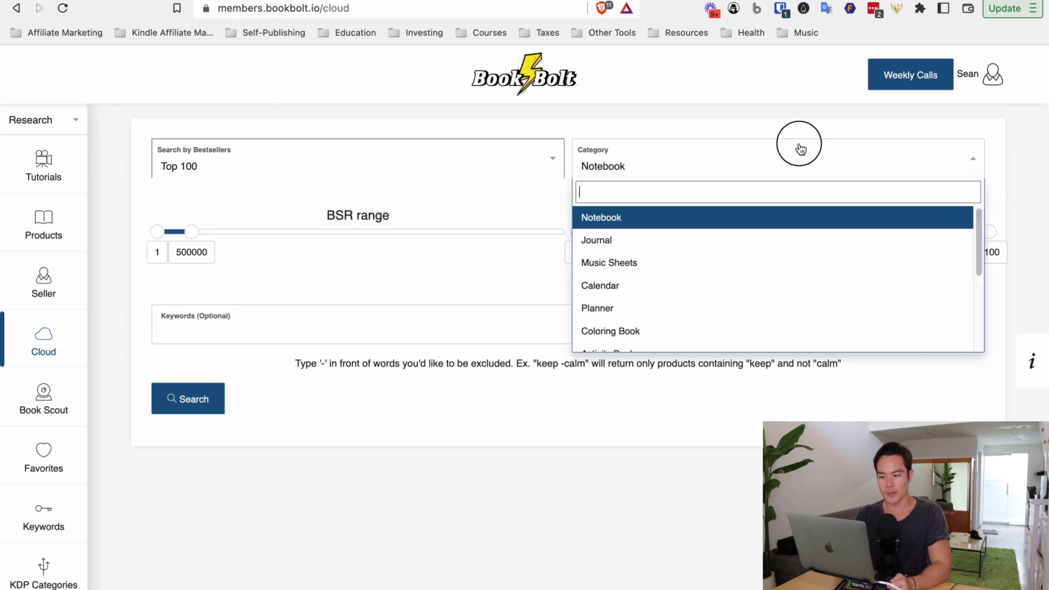
{"action": "left_click", "coordinate": [675, 241]}
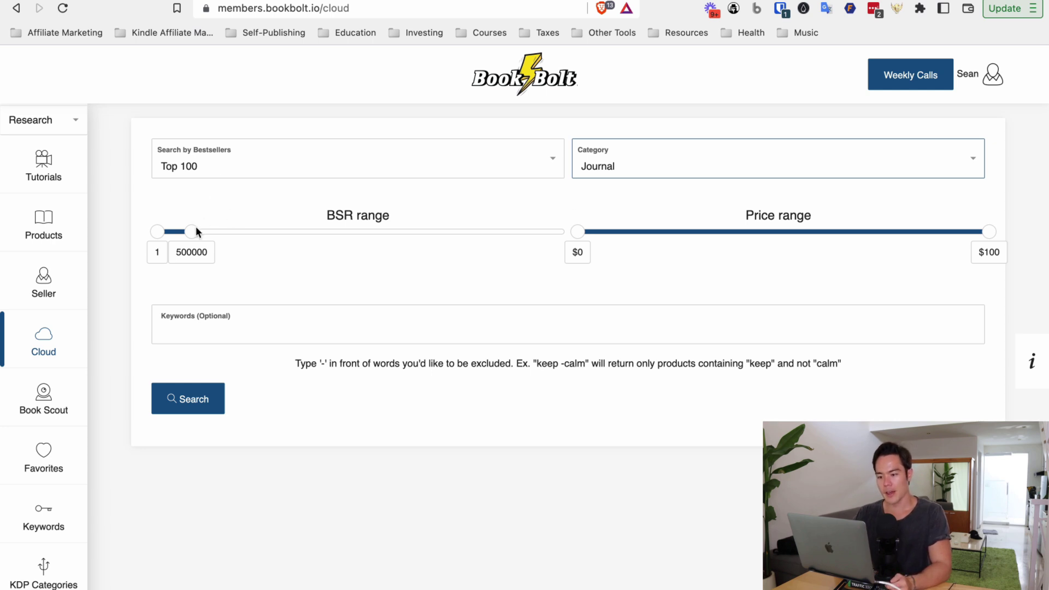
Cap the BSR at 96460 and the price at $18, then run the search.
{"action": "left_click_drag", "start_coordinate": [191, 230], "coordinate": [165, 235]}
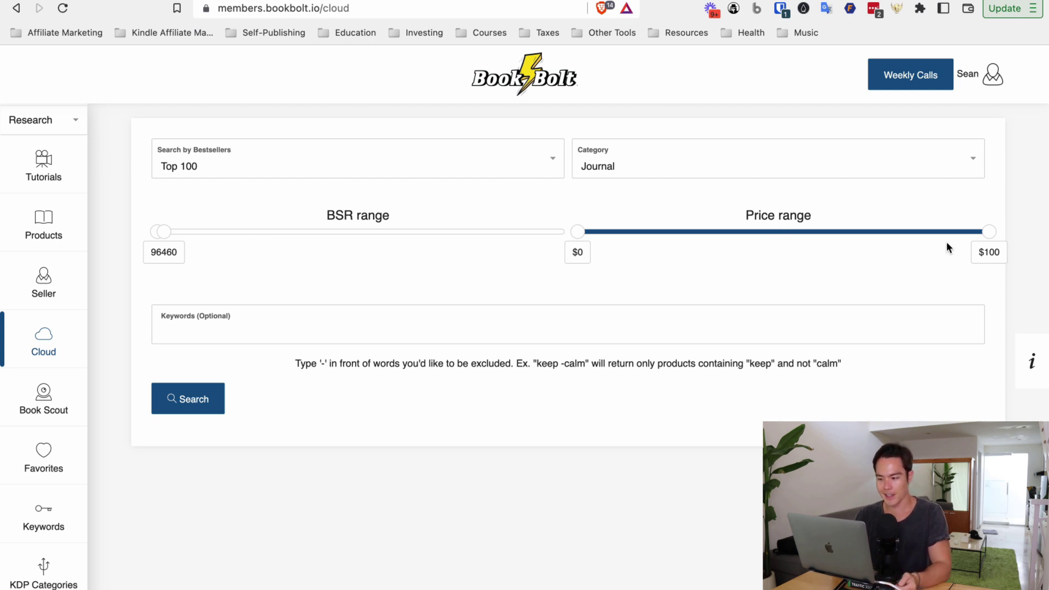
{"action": "left_click_drag", "start_coordinate": [990, 235], "coordinate": [653, 268]}
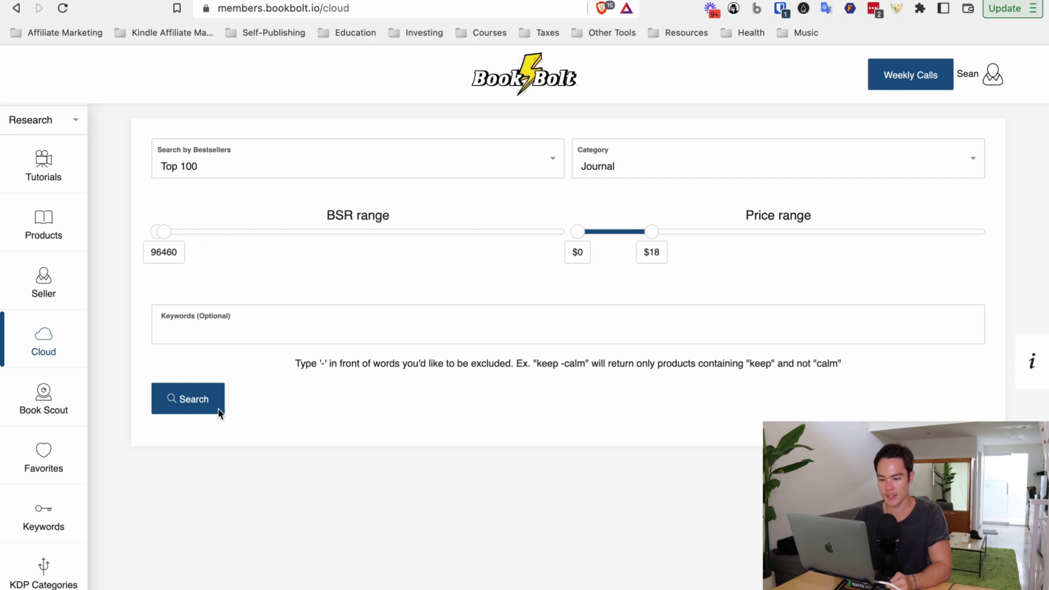
{"action": "left_click", "coordinate": [291, 334]}
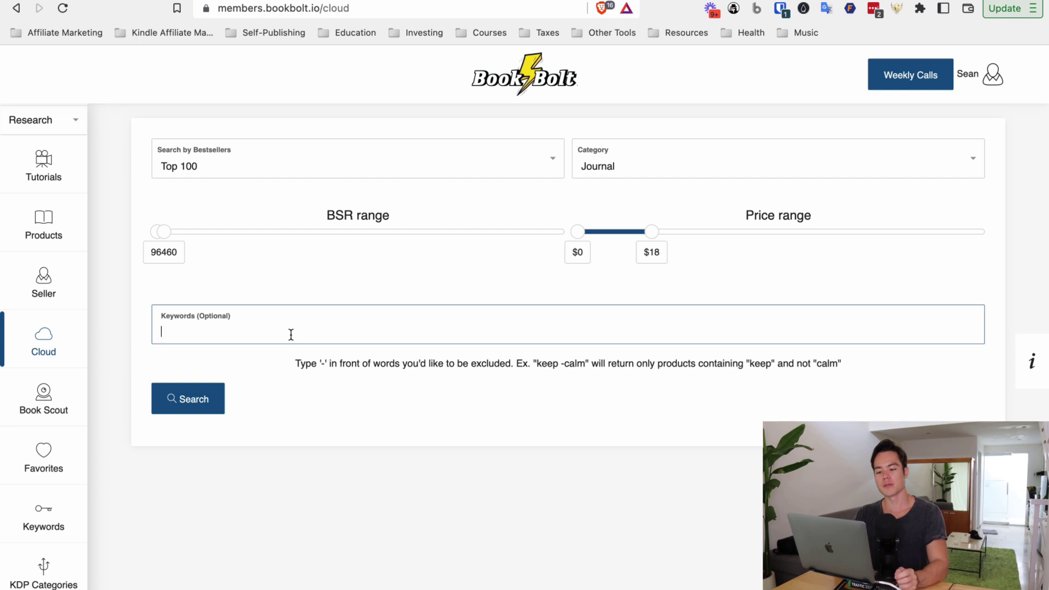
{"action": "left_click", "coordinate": [204, 402]}
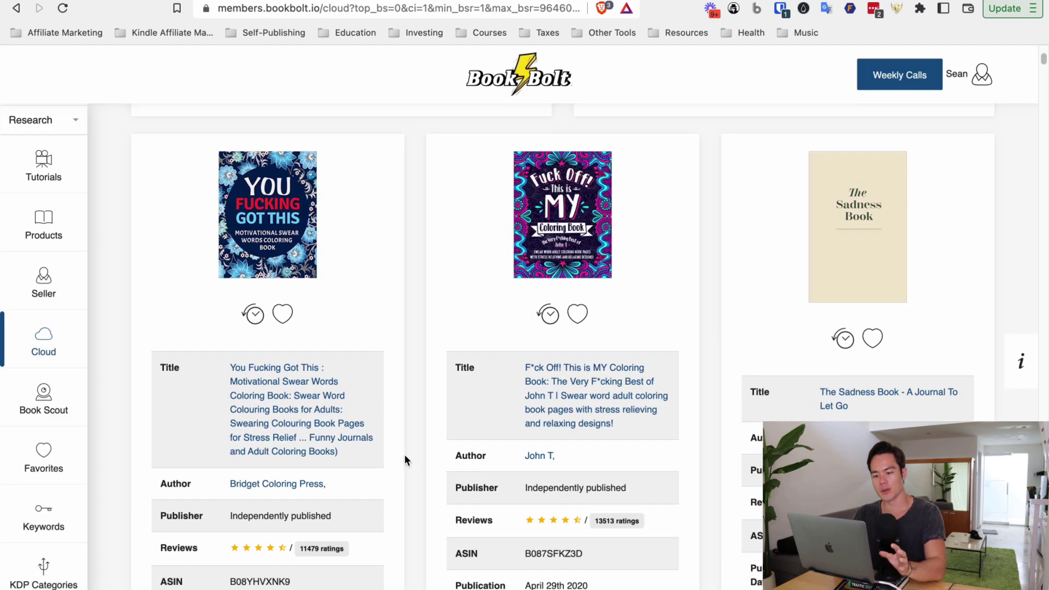
Scroll down through the Cloud journal results, reviewing each book's price, BSR and sales stats.
{"action": "scroll", "coordinate": [404, 461], "scroll_direction": "up", "scroll_amount": 8}
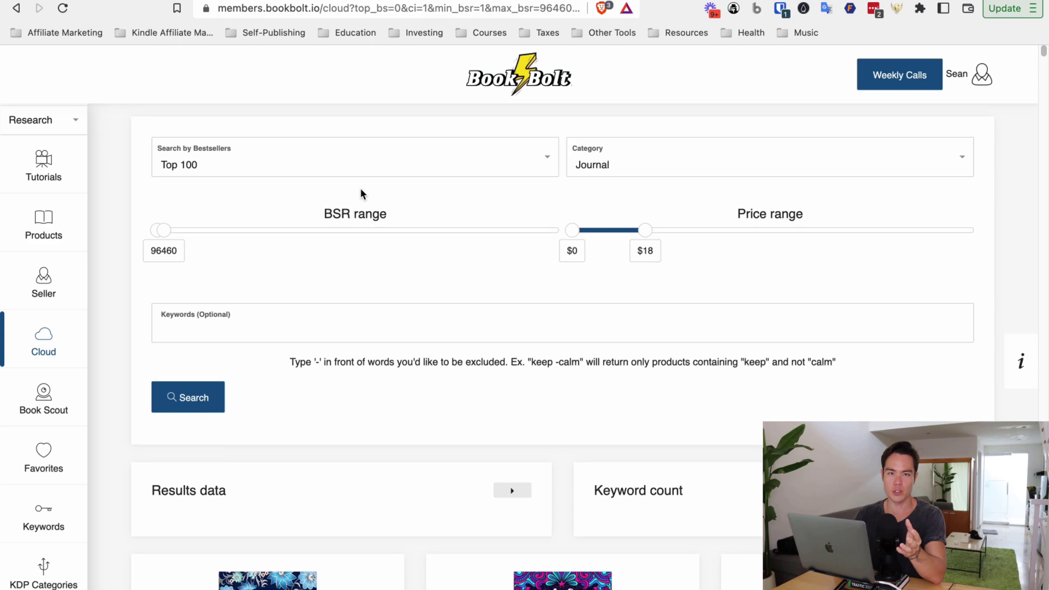
{"action": "scroll", "coordinate": [359, 188], "scroll_direction": "down", "scroll_amount": 8}
{"action": "scroll", "coordinate": [360, 188], "scroll_direction": "up", "scroll_amount": 8}
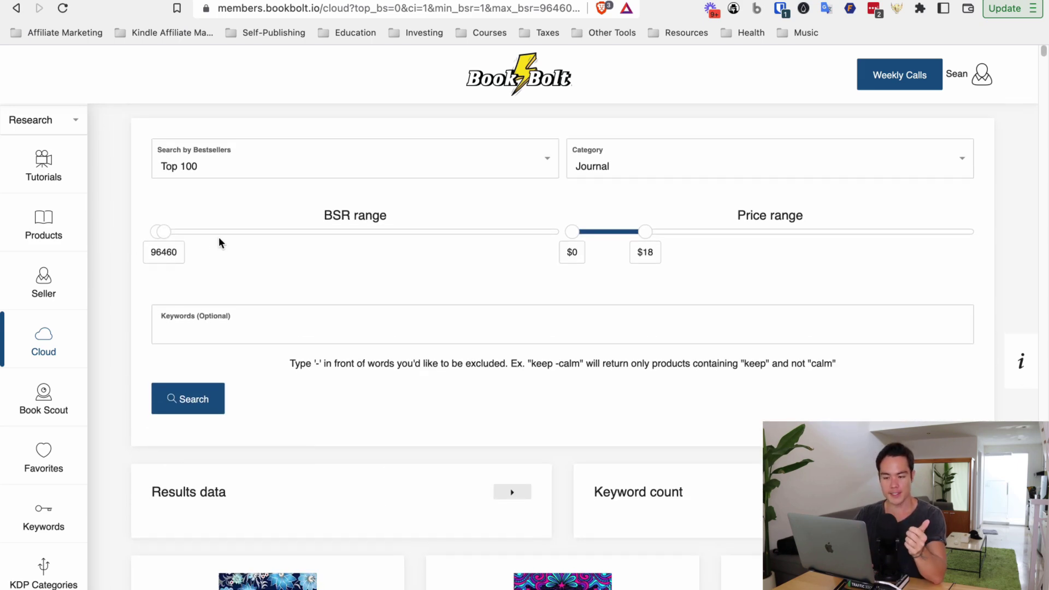
{"action": "scroll", "coordinate": [297, 309], "scroll_direction": "down", "scroll_amount": 10}
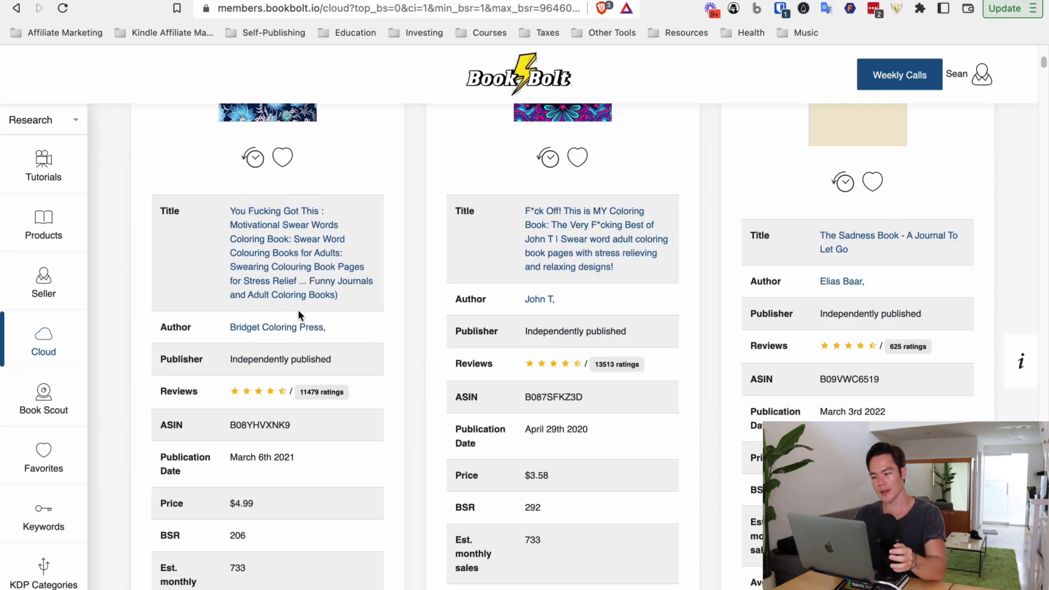
{"action": "scroll", "coordinate": [298, 314], "scroll_direction": "down", "scroll_amount": 2}
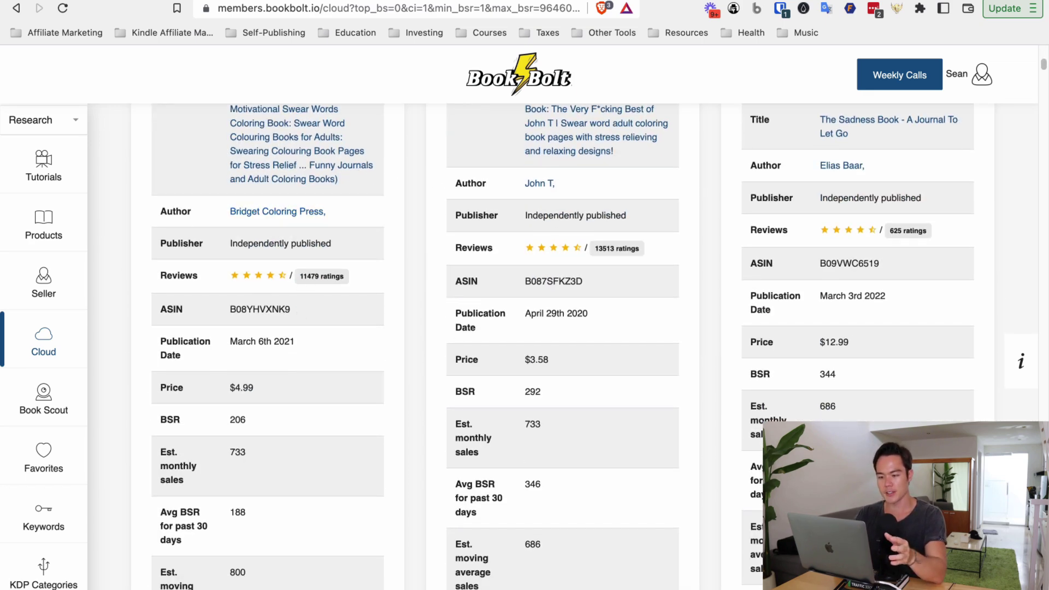
{"action": "scroll", "coordinate": [308, 363], "scroll_direction": "down", "scroll_amount": 10}
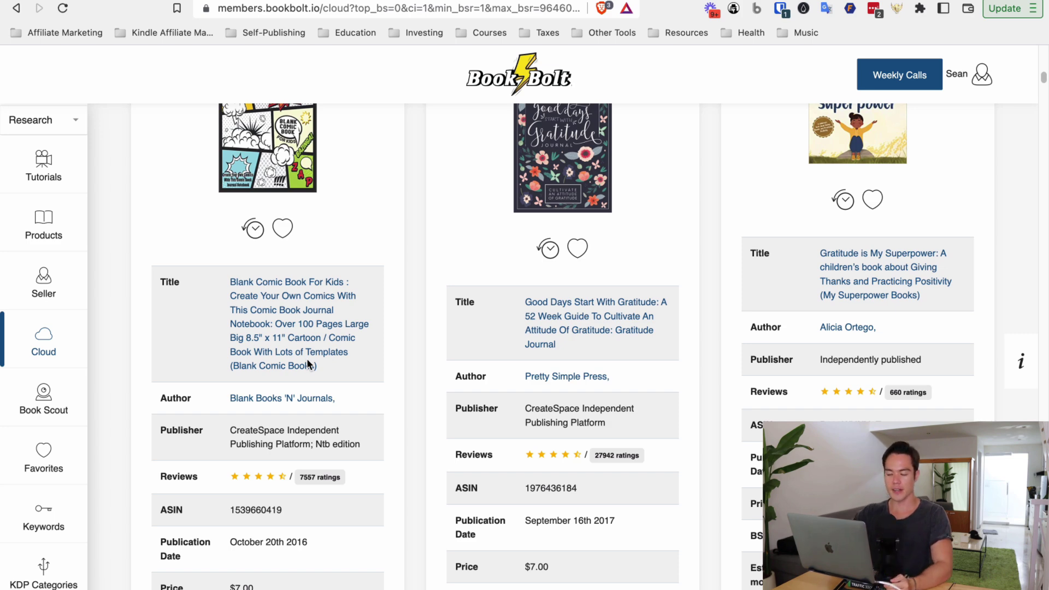
{"action": "scroll", "coordinate": [306, 359], "scroll_direction": "down", "scroll_amount": 13}
{"action": "scroll", "coordinate": [361, 328], "scroll_direction": "down", "scroll_amount": 4}
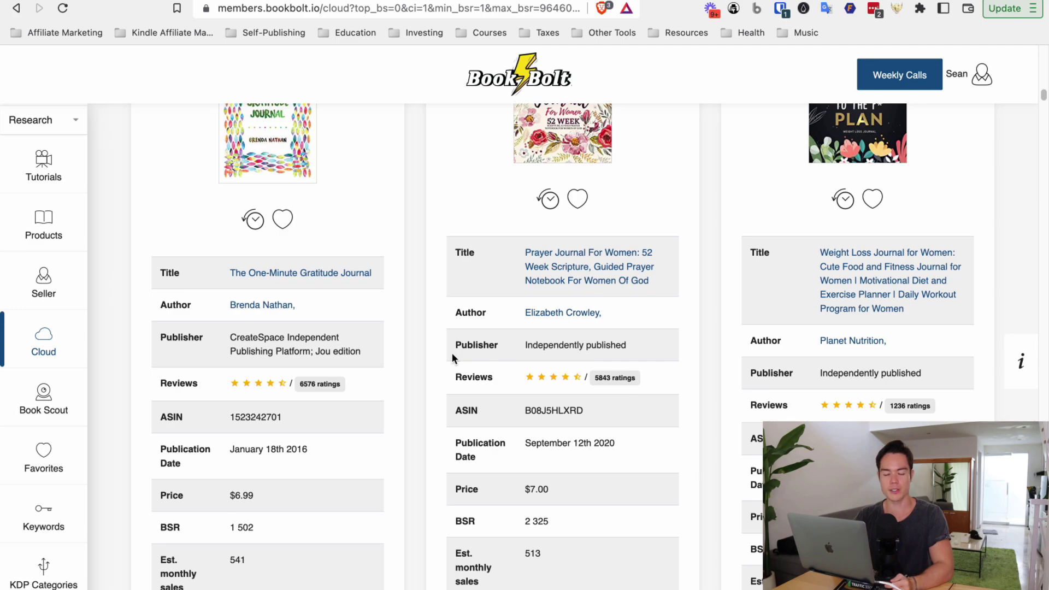
{"action": "scroll", "coordinate": [451, 353], "scroll_direction": "down", "scroll_amount": 15}
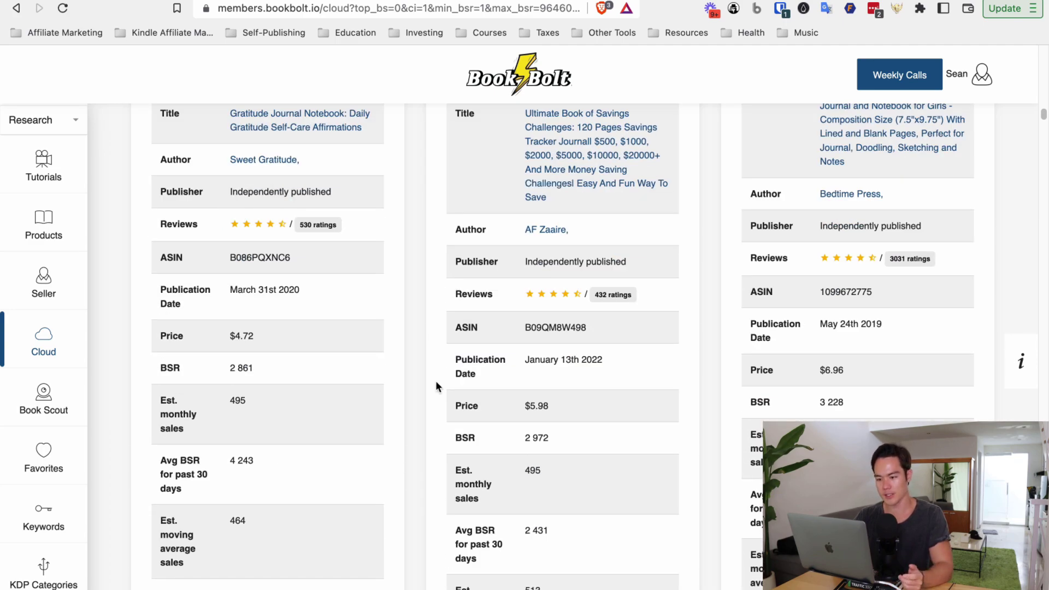
{"action": "scroll", "coordinate": [436, 382], "scroll_direction": "down", "scroll_amount": 15}
{"action": "scroll", "coordinate": [435, 380], "scroll_direction": "up", "scroll_amount": 3}
{"action": "scroll", "coordinate": [425, 352], "scroll_direction": "up", "scroll_amount": 7}
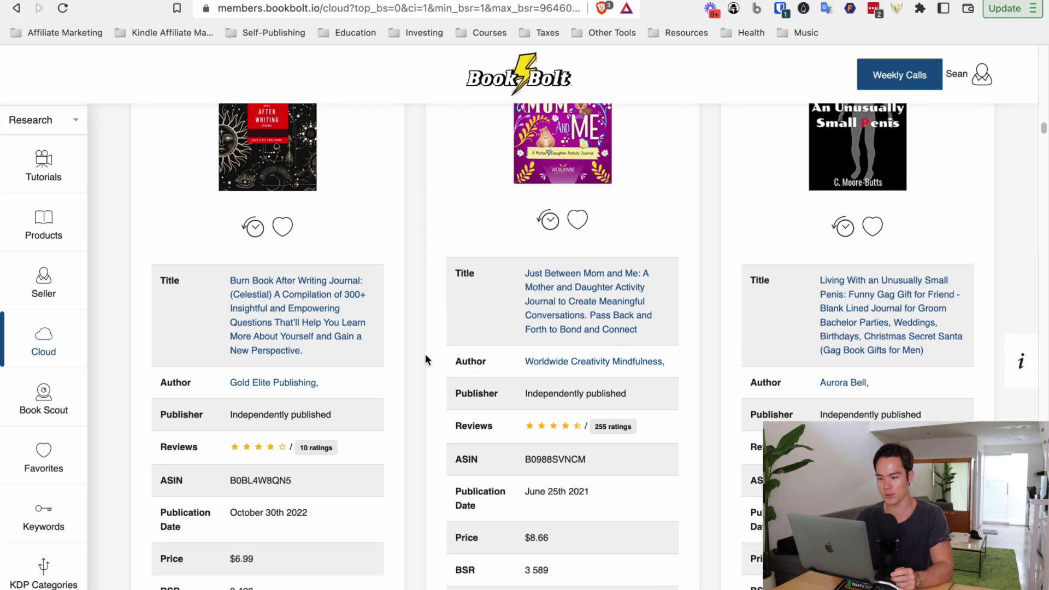
{"action": "scroll", "coordinate": [369, 442], "scroll_direction": "down", "scroll_amount": 2}
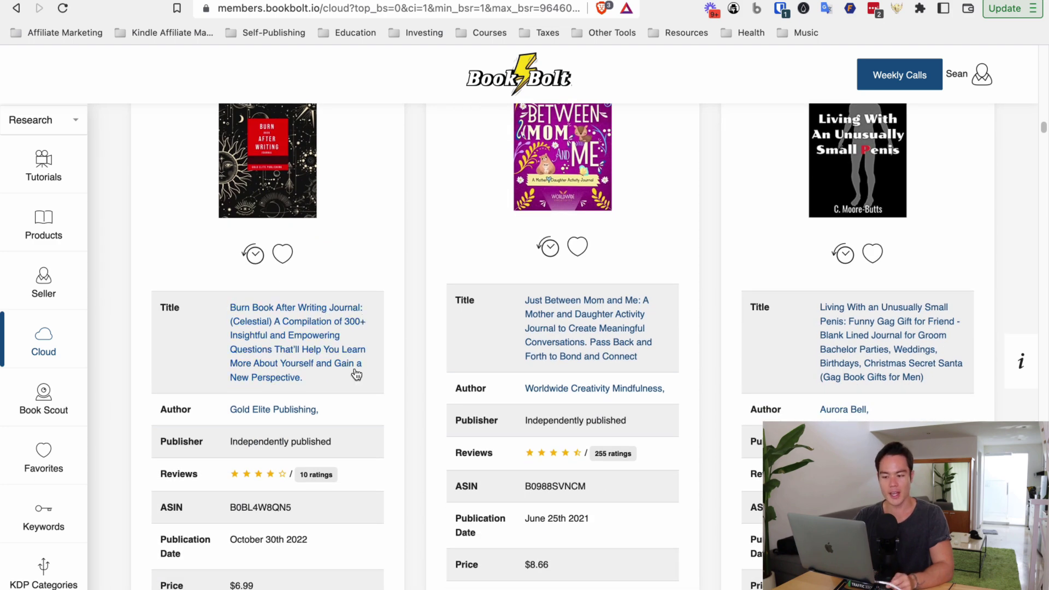
{"action": "scroll", "coordinate": [354, 391], "scroll_direction": "down", "scroll_amount": 4}
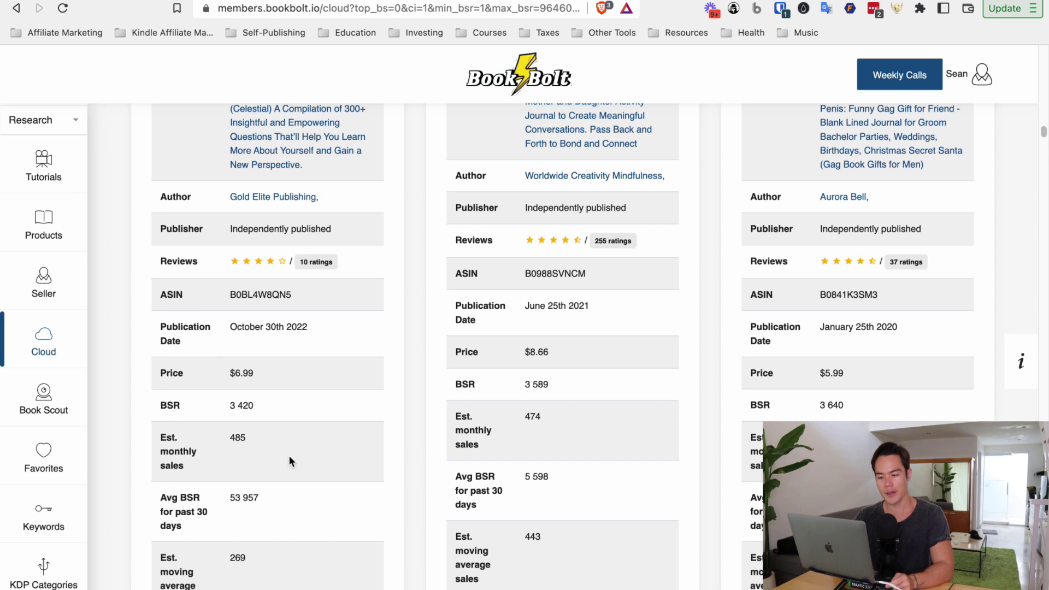
Highlight a book's BSR 3 420 and 30-day average BSR 53 957 to compare them.
{"action": "left_click_drag", "start_coordinate": [228, 496], "coordinate": [257, 496]}
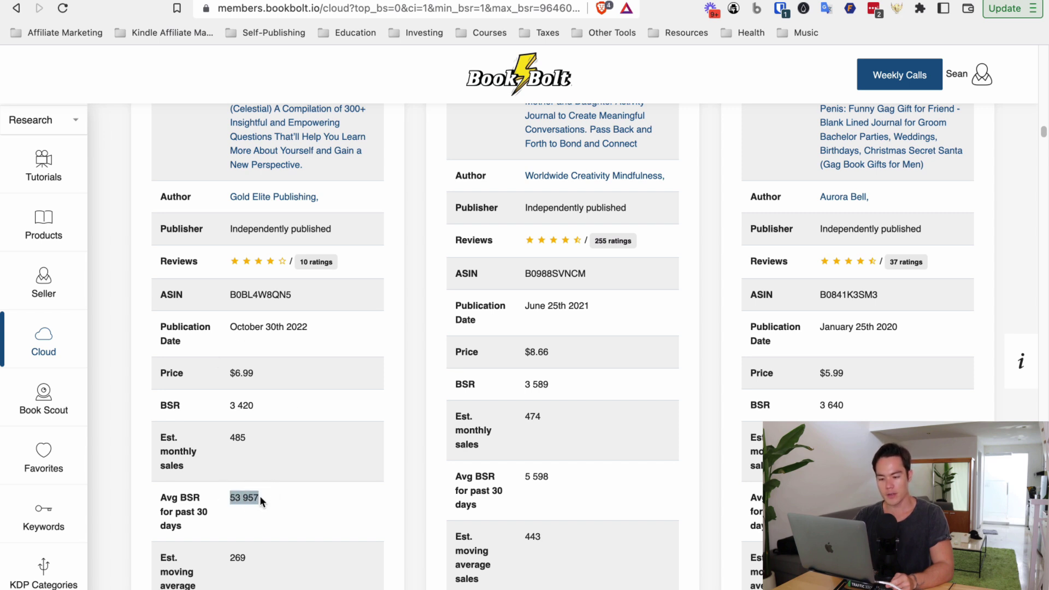
{"action": "left_click", "coordinate": [271, 518]}
{"action": "scroll", "coordinate": [270, 518], "scroll_direction": "down", "scroll_amount": 2}
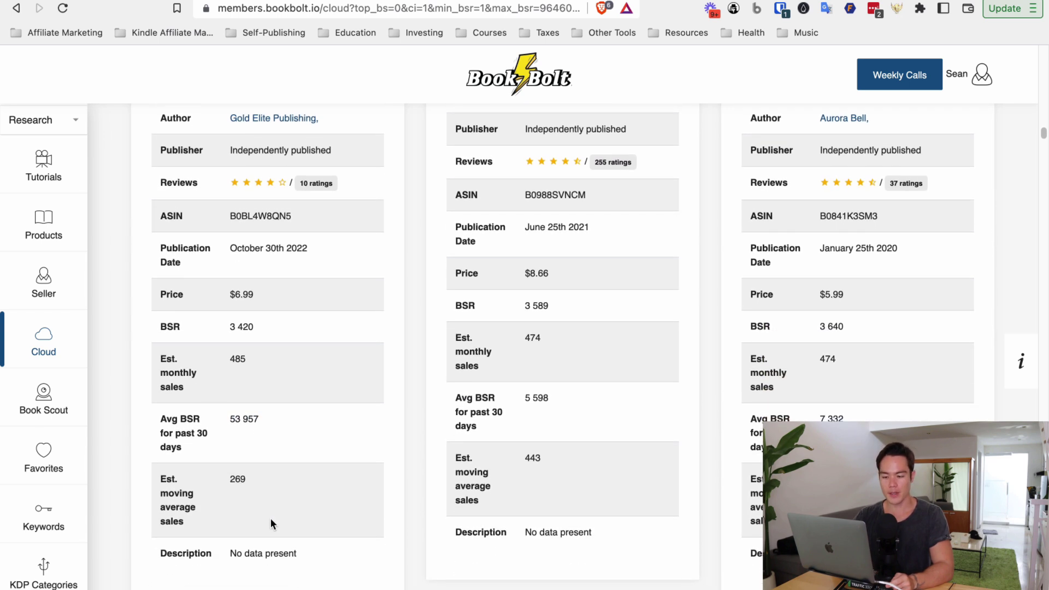
{"action": "scroll", "coordinate": [218, 394], "scroll_direction": "up", "scroll_amount": 2}
{"action": "left_click_drag", "start_coordinate": [227, 400], "coordinate": [293, 404]}
{"action": "left_click", "coordinate": [251, 494]}
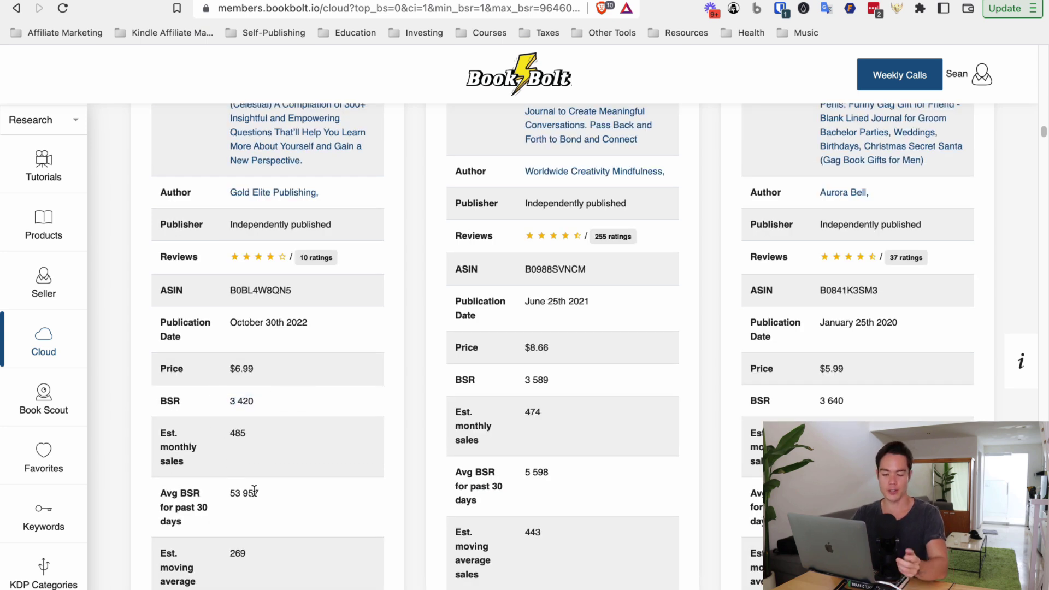
{"action": "left_click_drag", "start_coordinate": [227, 493], "coordinate": [259, 493]}
{"action": "scroll", "coordinate": [257, 385], "scroll_direction": "up", "scroll_amount": 5}
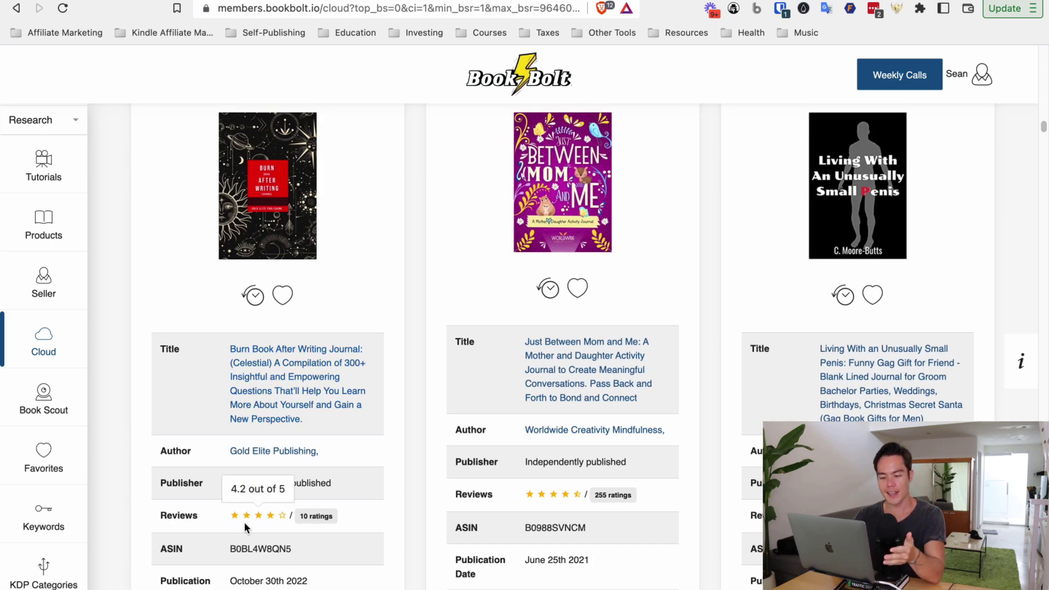
{"action": "mouse_move", "coordinate": [265, 512]}
{"action": "scroll", "coordinate": [264, 368], "scroll_direction": "up", "scroll_amount": 1}
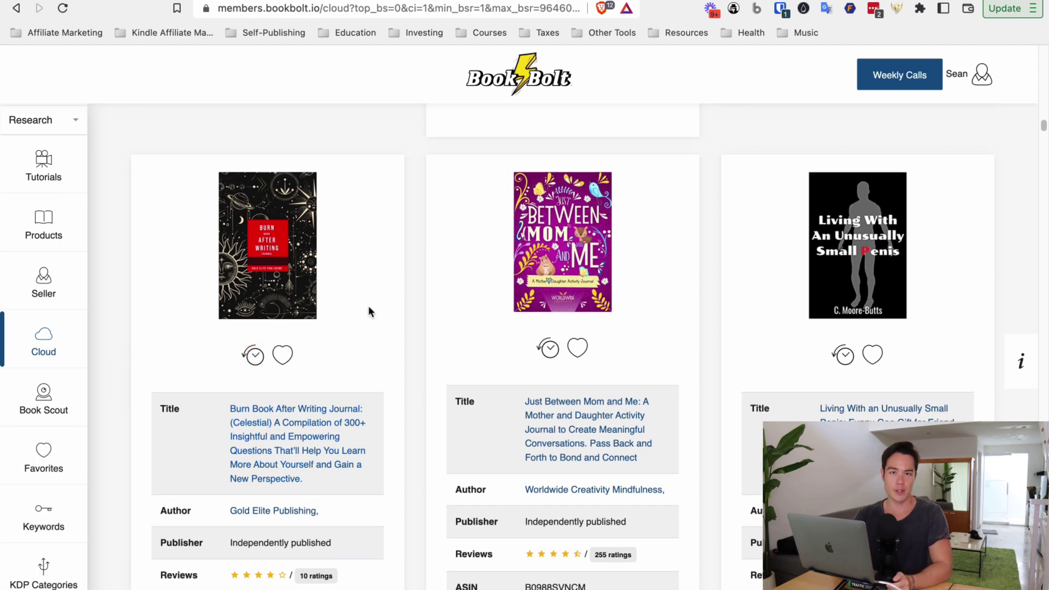
{"action": "scroll", "coordinate": [262, 358], "scroll_direction": "down", "scroll_amount": 3}
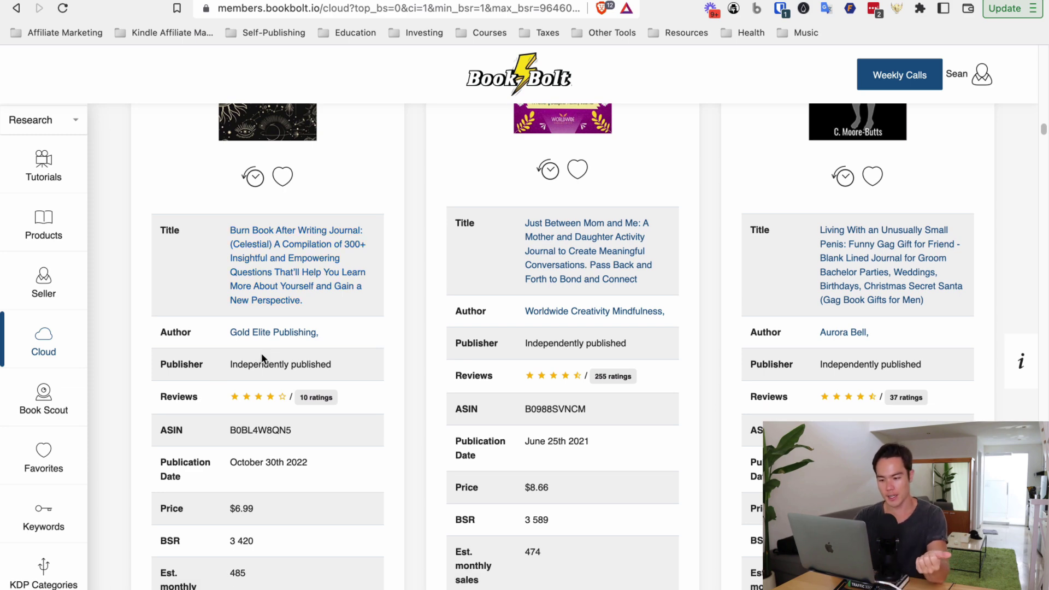
{"action": "scroll", "coordinate": [261, 353], "scroll_direction": "up", "scroll_amount": 1}
{"action": "scroll", "coordinate": [516, 382], "scroll_direction": "down", "scroll_amount": 12}
{"action": "scroll", "coordinate": [517, 383], "scroll_direction": "down", "scroll_amount": 1}
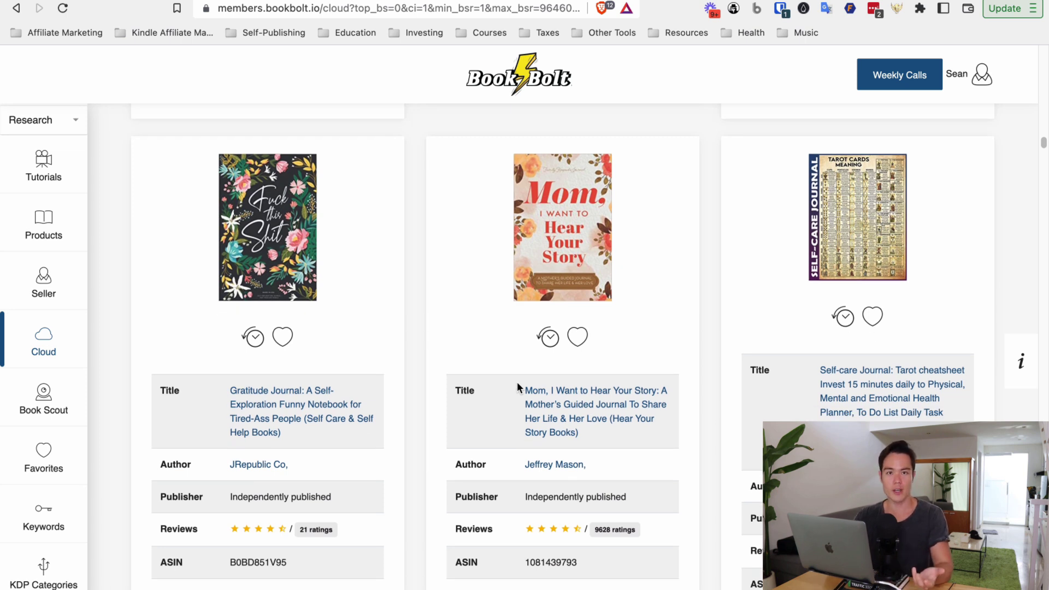
From the Create area, make a 50-page Paperback Cover and Interior project named 'youtube'.
{"action": "left_click", "coordinate": [71, 124]}
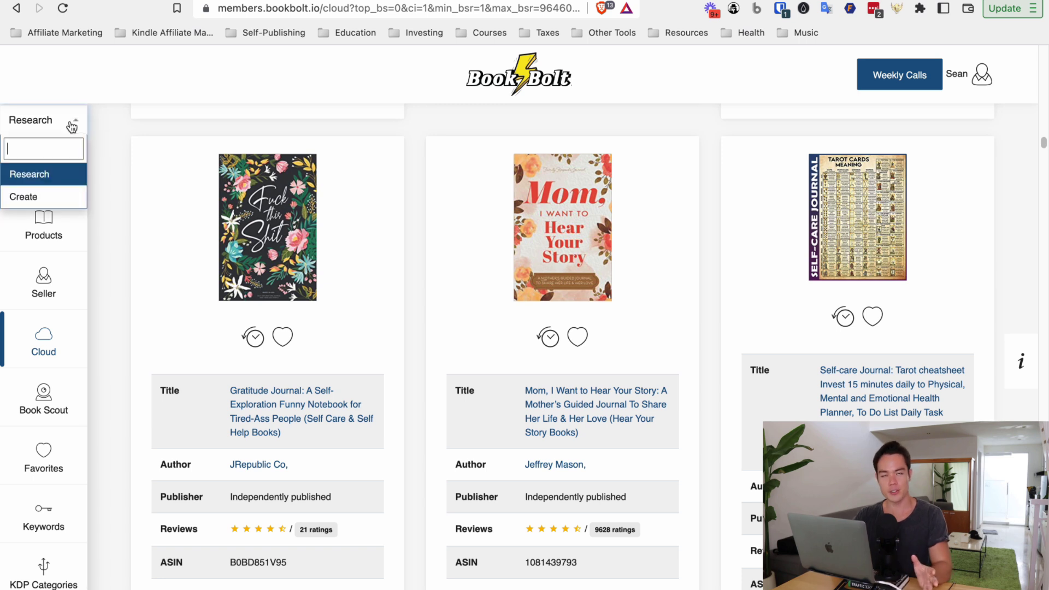
{"action": "left_click", "coordinate": [25, 196]}
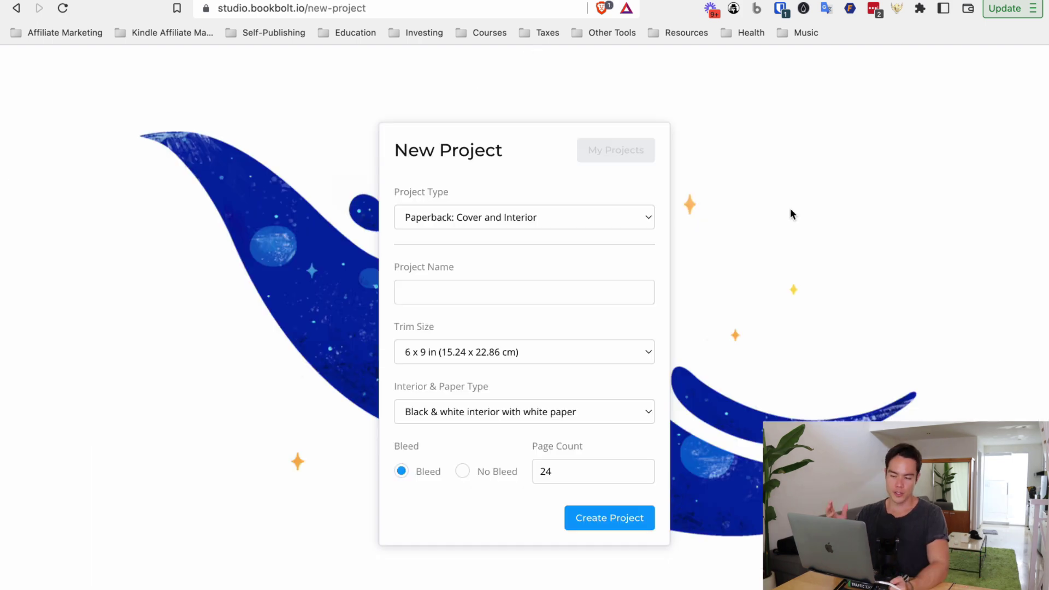
{"action": "left_click", "coordinate": [644, 216]}
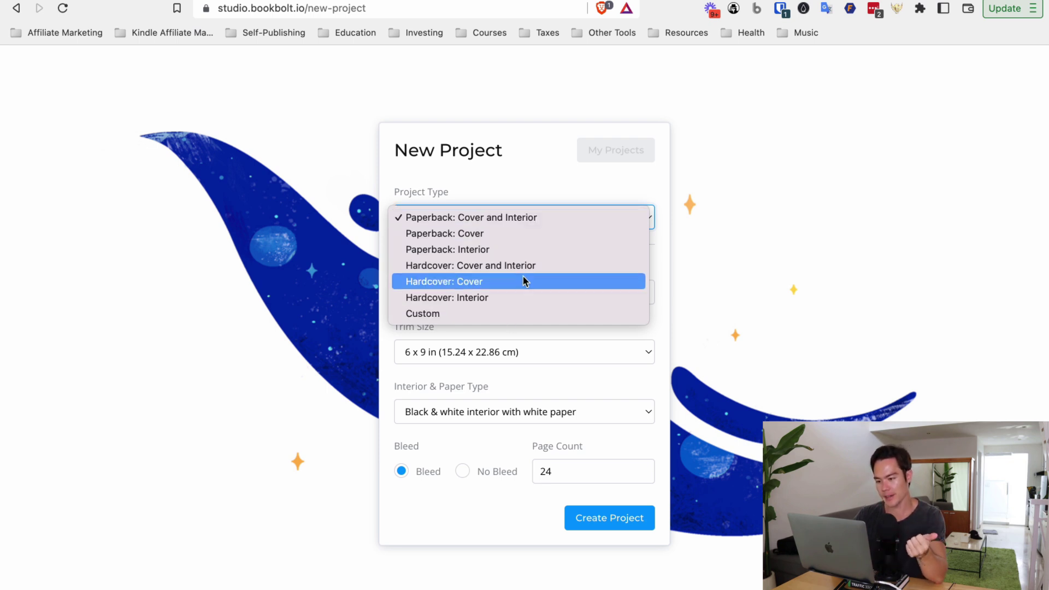
{"action": "left_click", "coordinate": [532, 217]}
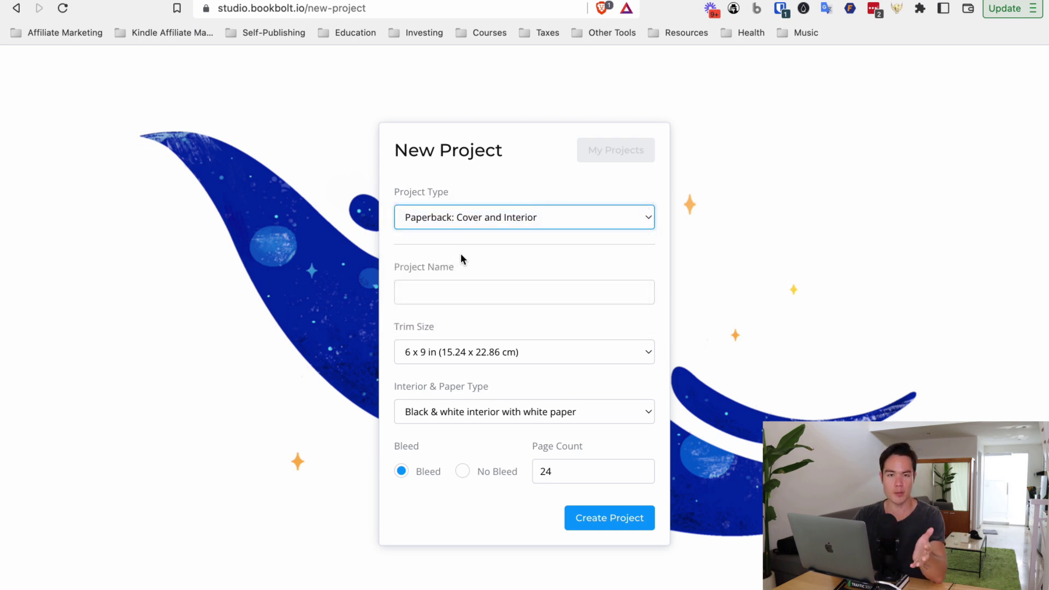
{"action": "left_click", "coordinate": [471, 297]}
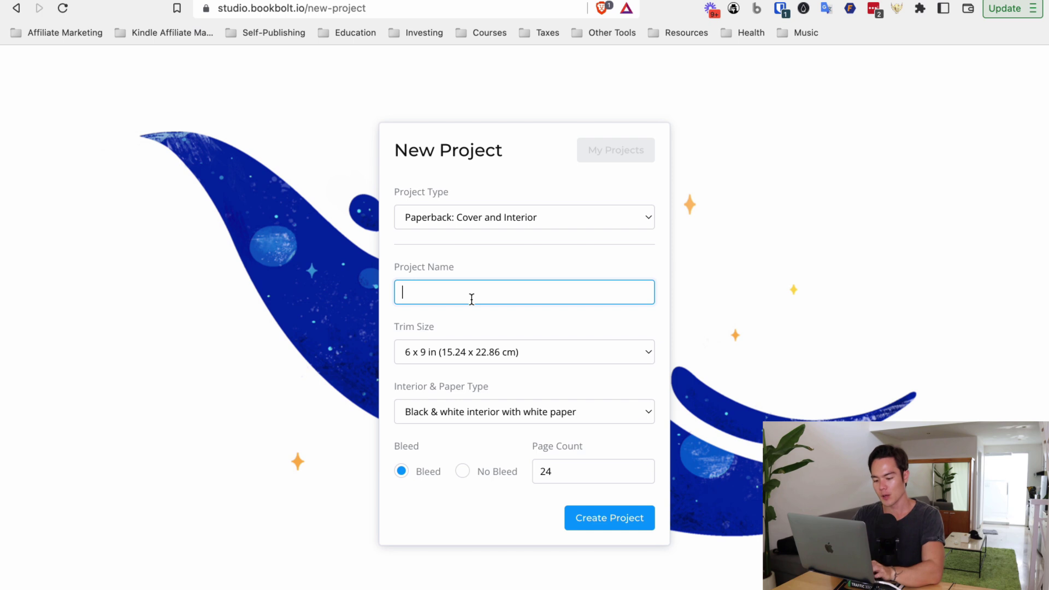
{"action": "type", "text": "youtube"}
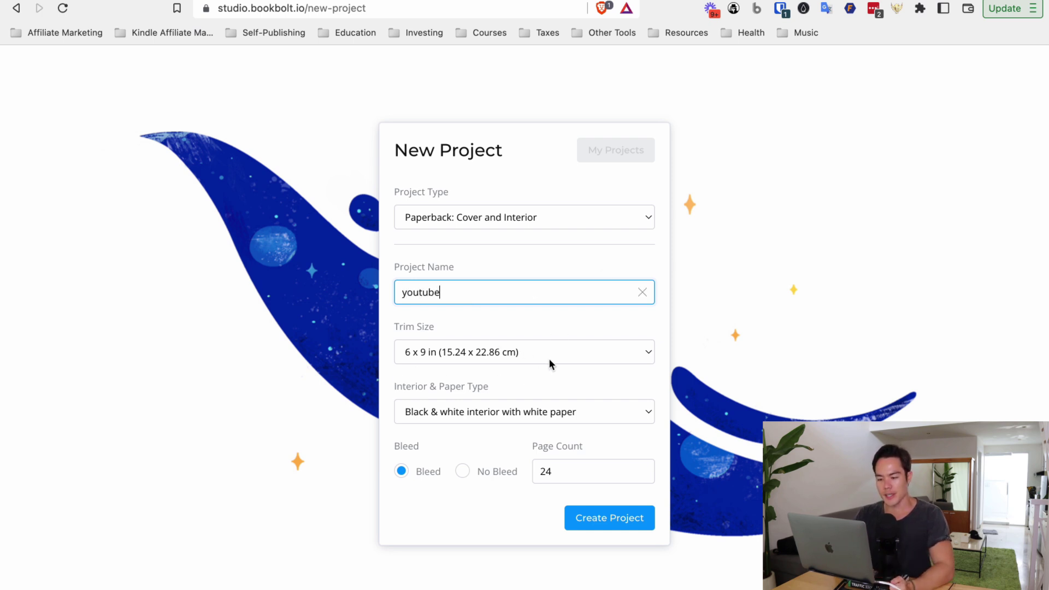
{"action": "left_click", "coordinate": [571, 477]}
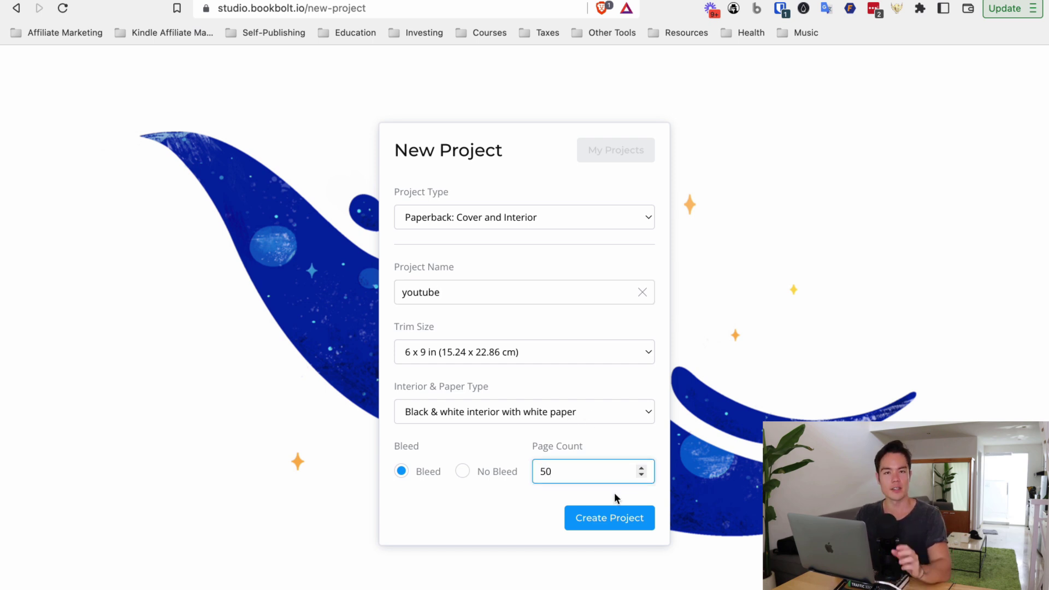
{"action": "left_click", "coordinate": [595, 524]}
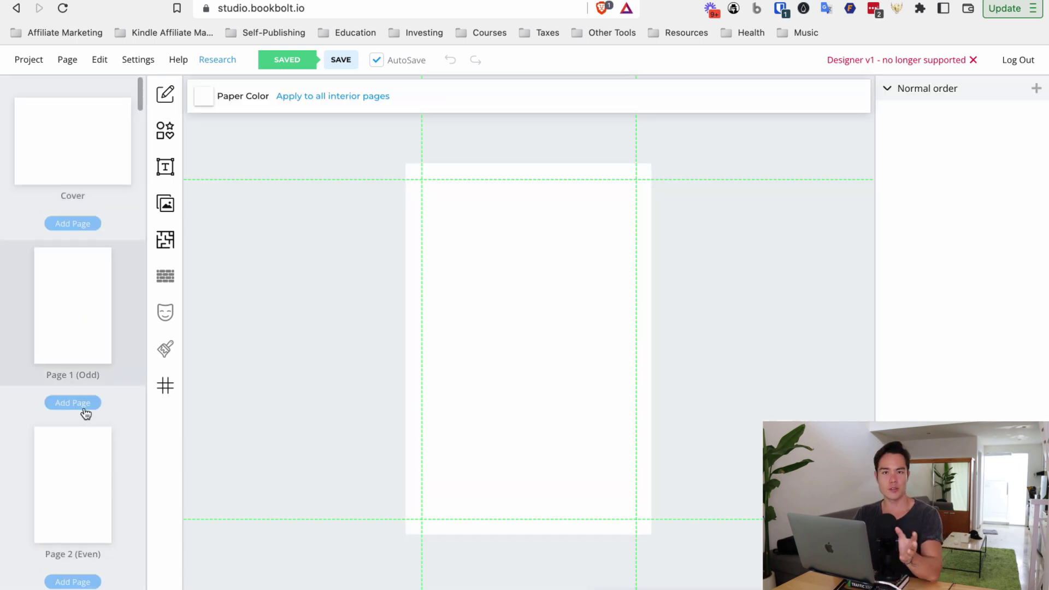
Browse the Shapes and My Uploads panels on page 1, then open the Interior Templates library.
{"action": "left_click", "coordinate": [60, 481]}
{"action": "left_click", "coordinate": [66, 343]}
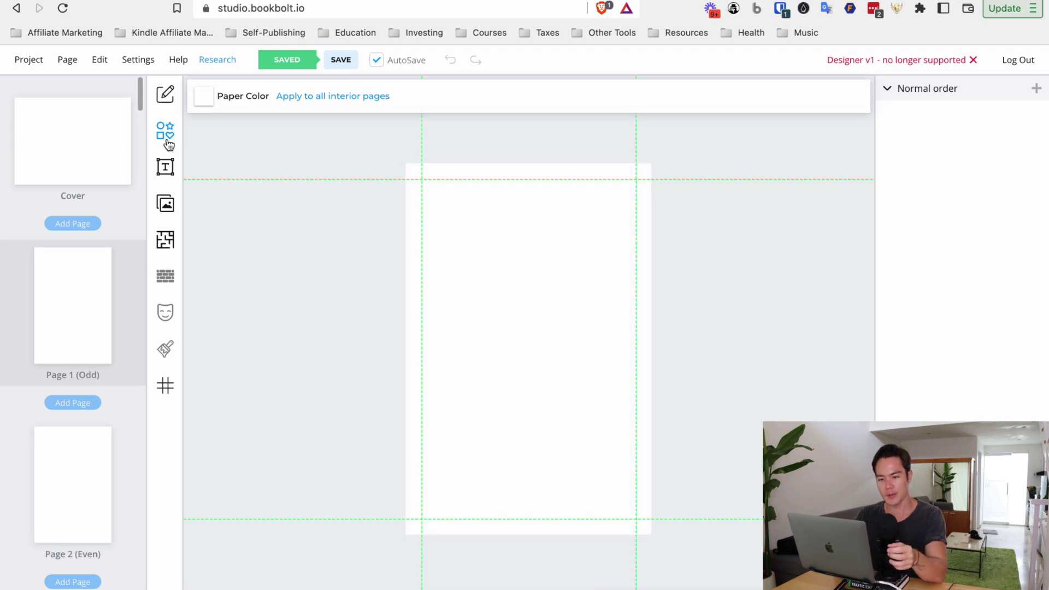
{"action": "left_click", "coordinate": [166, 140]}
{"action": "left_click", "coordinate": [166, 203]}
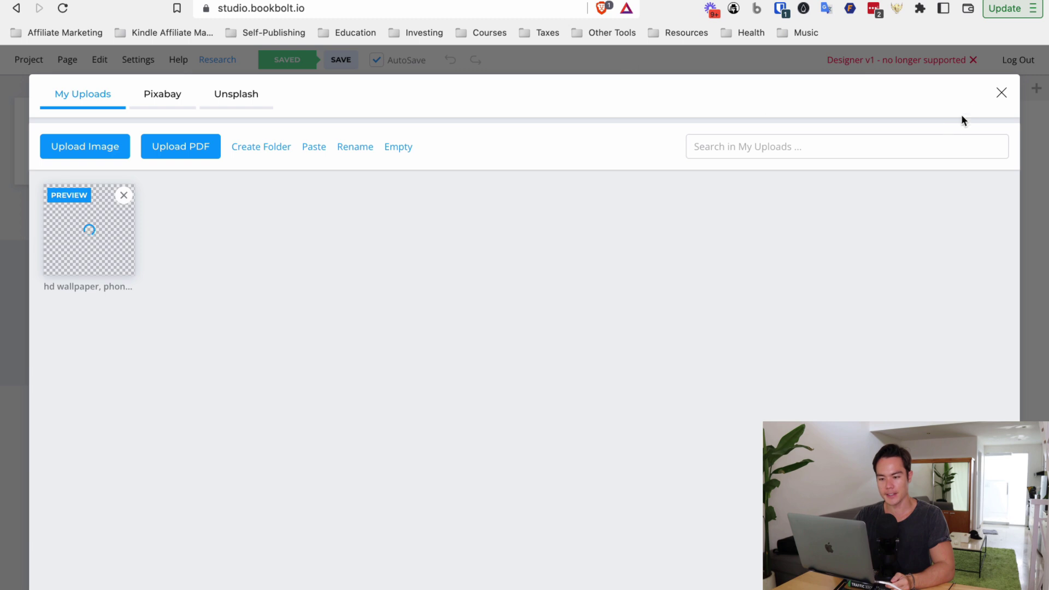
{"action": "left_click", "coordinate": [1001, 93]}
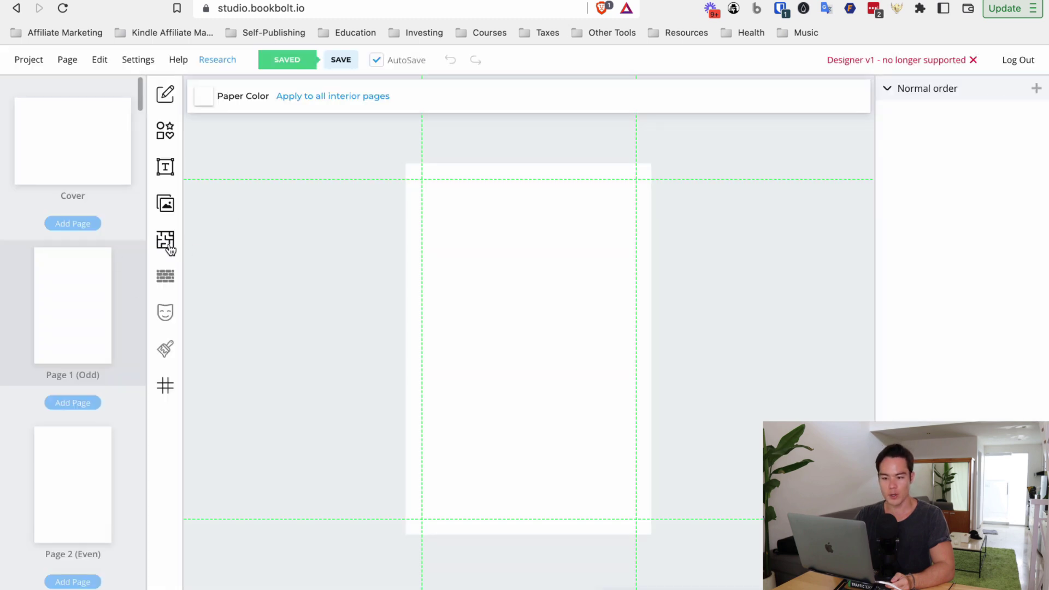
{"action": "left_click", "coordinate": [166, 240]}
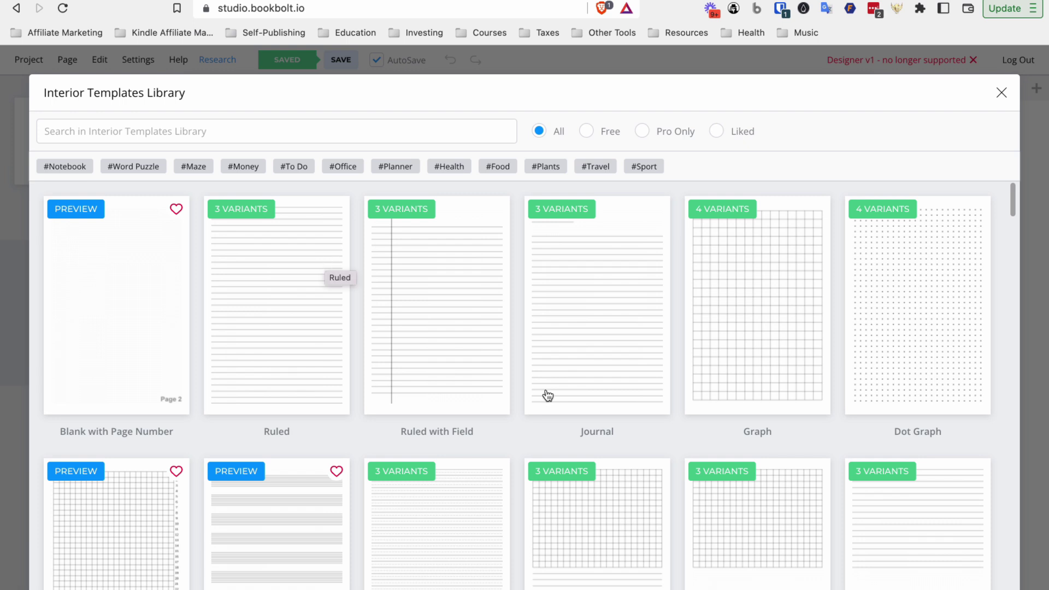
Apply the Hand Writing Paper 'College Hand Written Paper' template to page 1 and continue to its options.
{"action": "scroll", "coordinate": [572, 346], "scroll_direction": "down", "scroll_amount": 6}
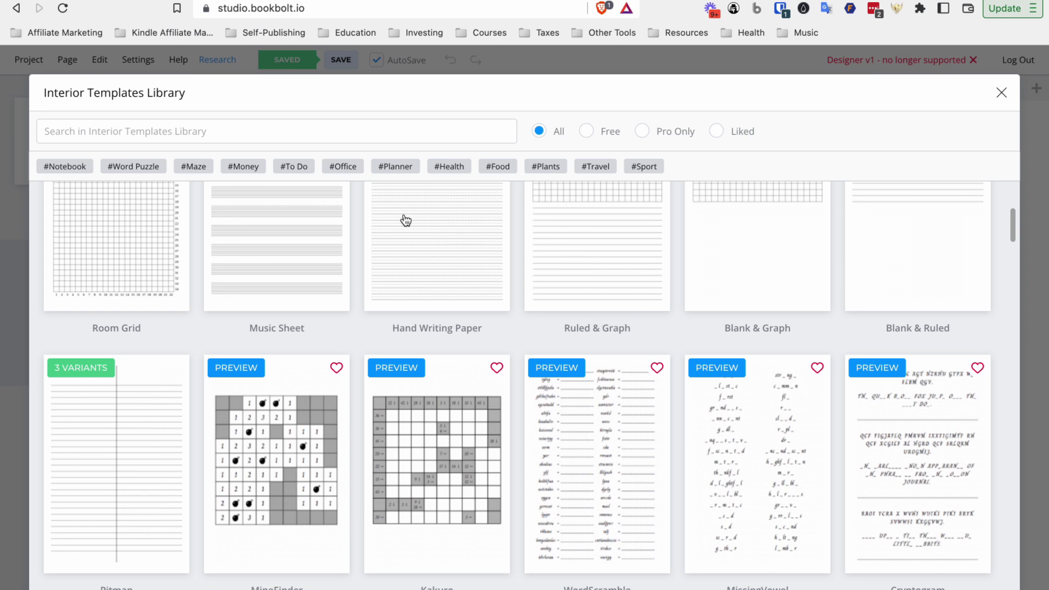
{"action": "scroll", "coordinate": [442, 429], "scroll_direction": "up", "scroll_amount": 3}
{"action": "left_click", "coordinate": [456, 379]}
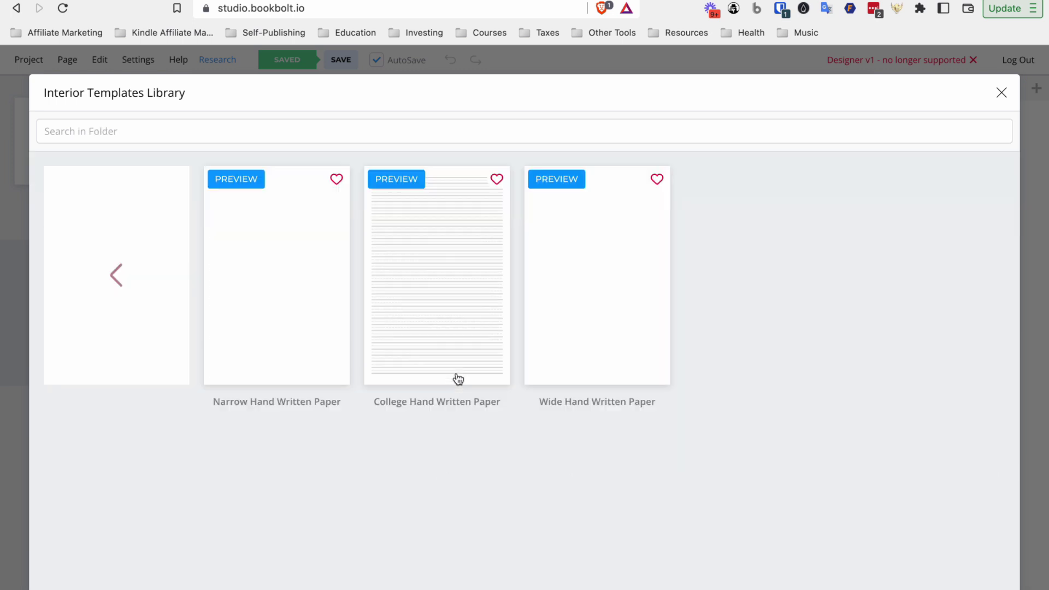
{"action": "left_click", "coordinate": [456, 315]}
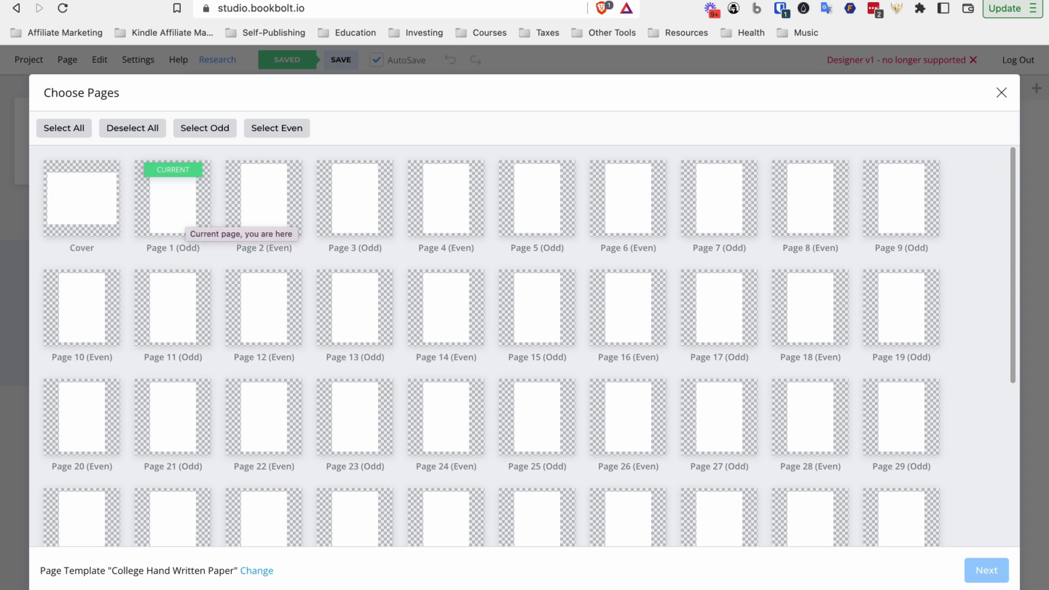
{"action": "scroll", "coordinate": [550, 461], "scroll_direction": "down", "scroll_amount": 5}
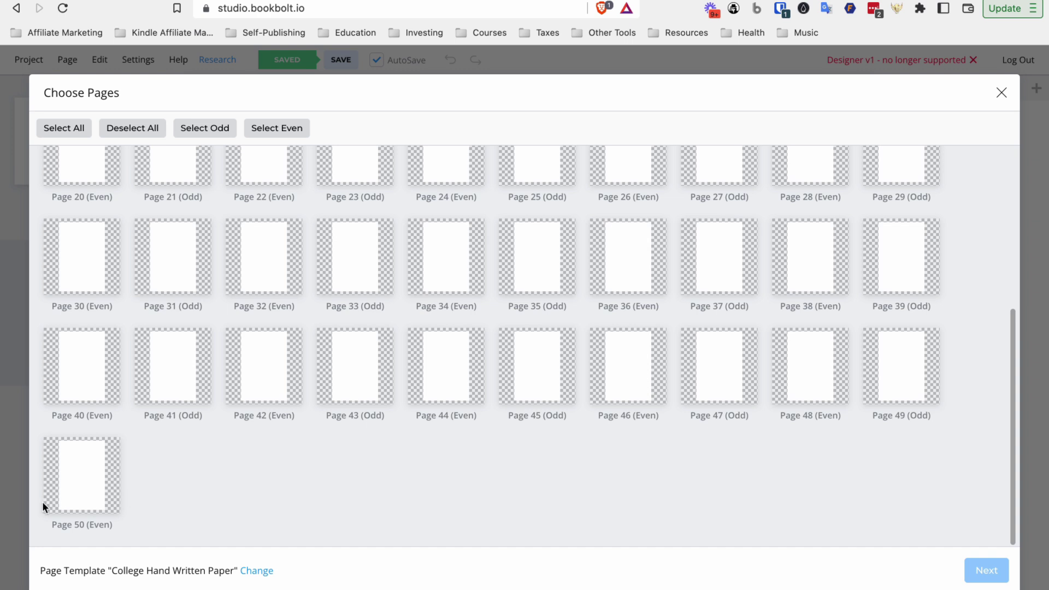
{"action": "scroll", "coordinate": [105, 363], "scroll_direction": "up", "scroll_amount": 5}
{"action": "left_click", "coordinate": [178, 218]}
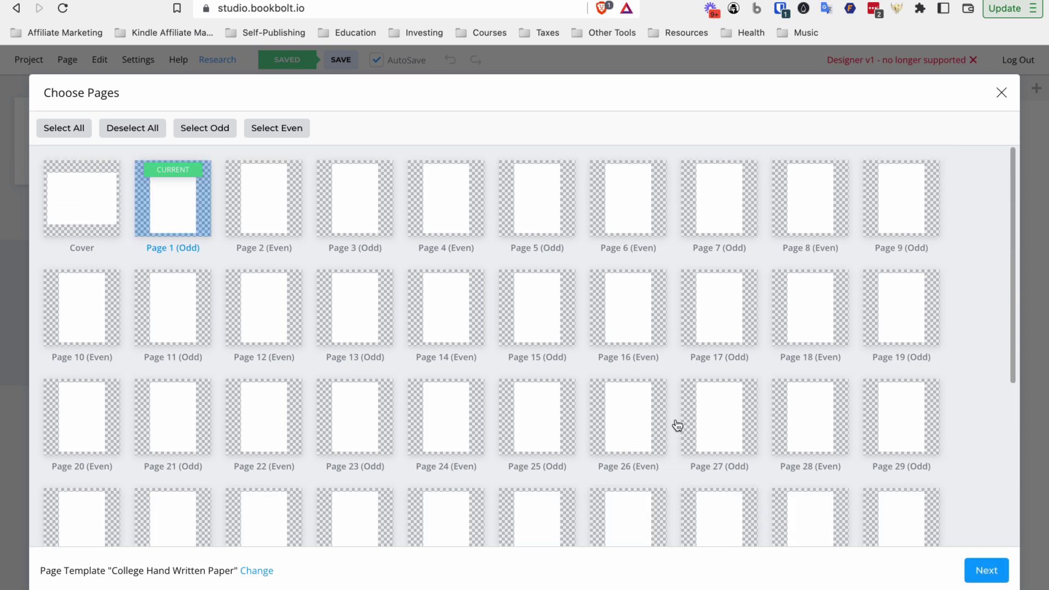
{"action": "left_click", "coordinate": [995, 576]}
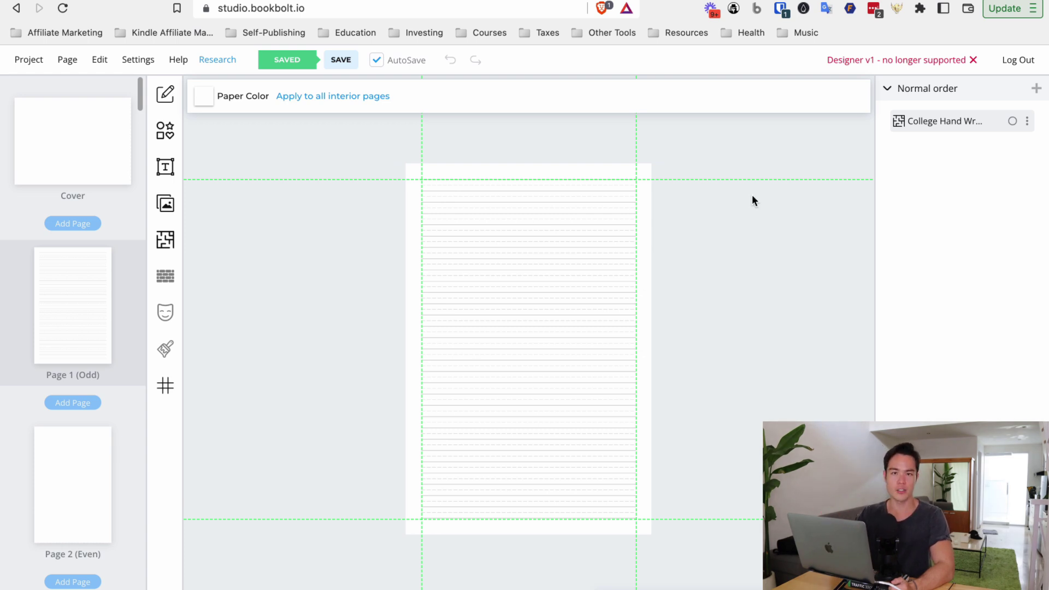
Assign the Rectangular Maze template to pages 3, 4, 5 and 6 and proceed to its options.
{"action": "left_click", "coordinate": [57, 486]}
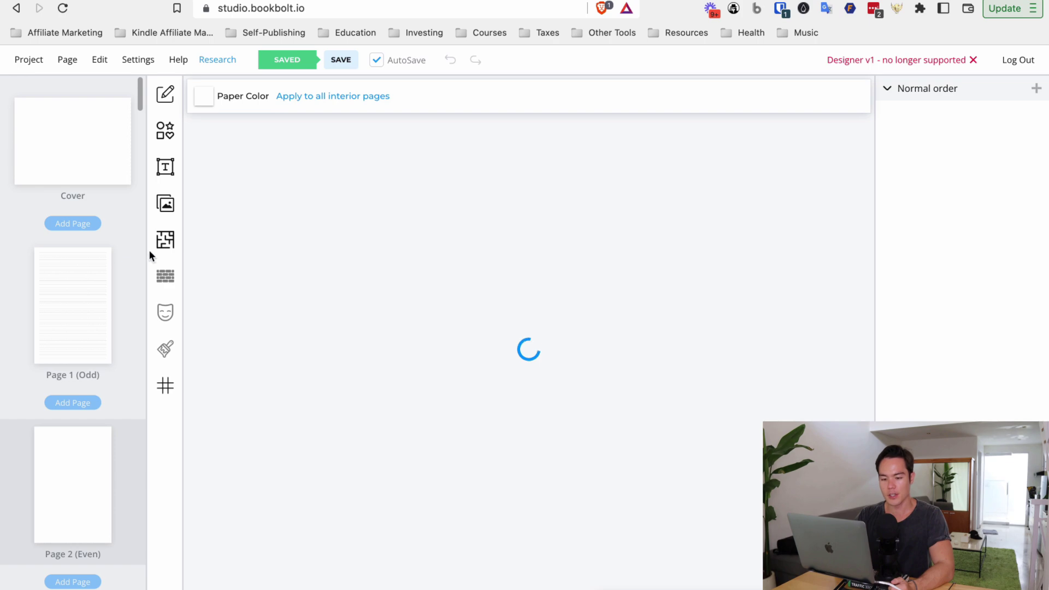
{"action": "left_click", "coordinate": [171, 247]}
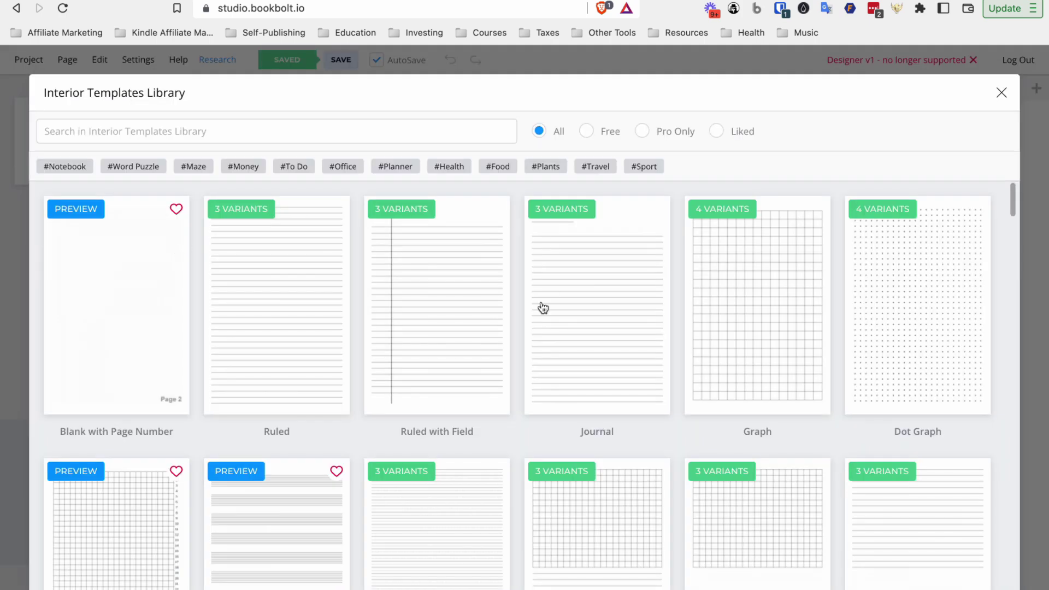
{"action": "scroll", "coordinate": [541, 307], "scroll_direction": "down", "scroll_amount": 6}
{"action": "scroll", "coordinate": [542, 307], "scroll_direction": "down", "scroll_amount": 8}
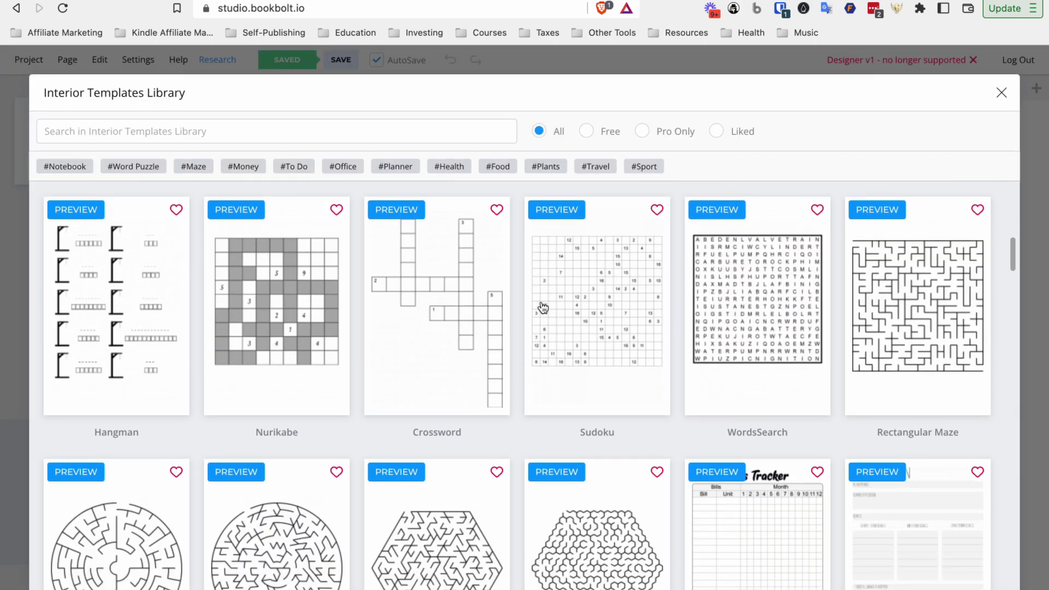
{"action": "left_click", "coordinate": [923, 352]}
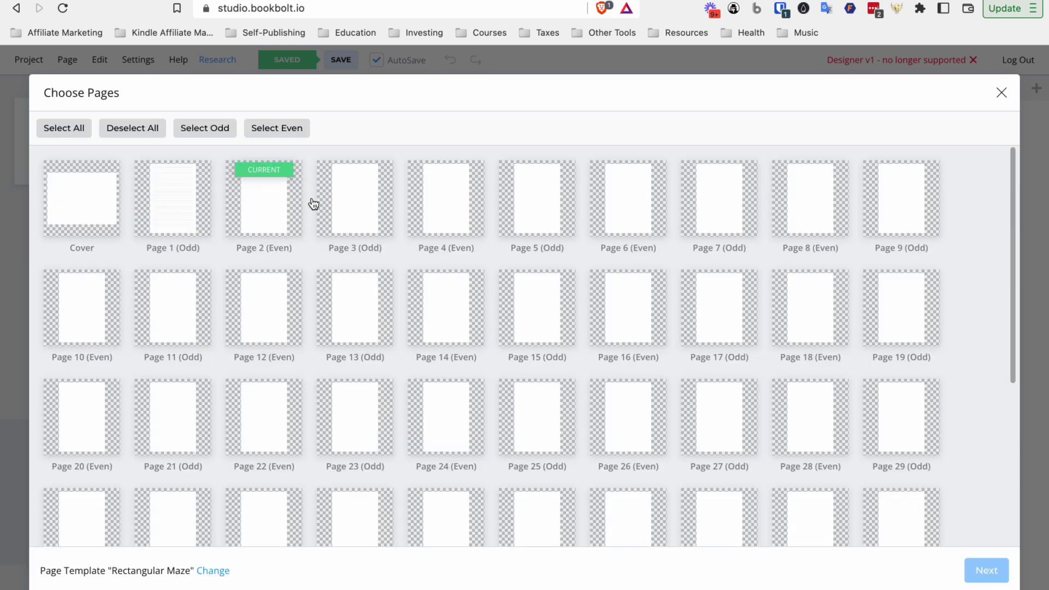
{"action": "left_click", "coordinate": [356, 217]}
{"action": "left_click", "coordinate": [453, 202]}
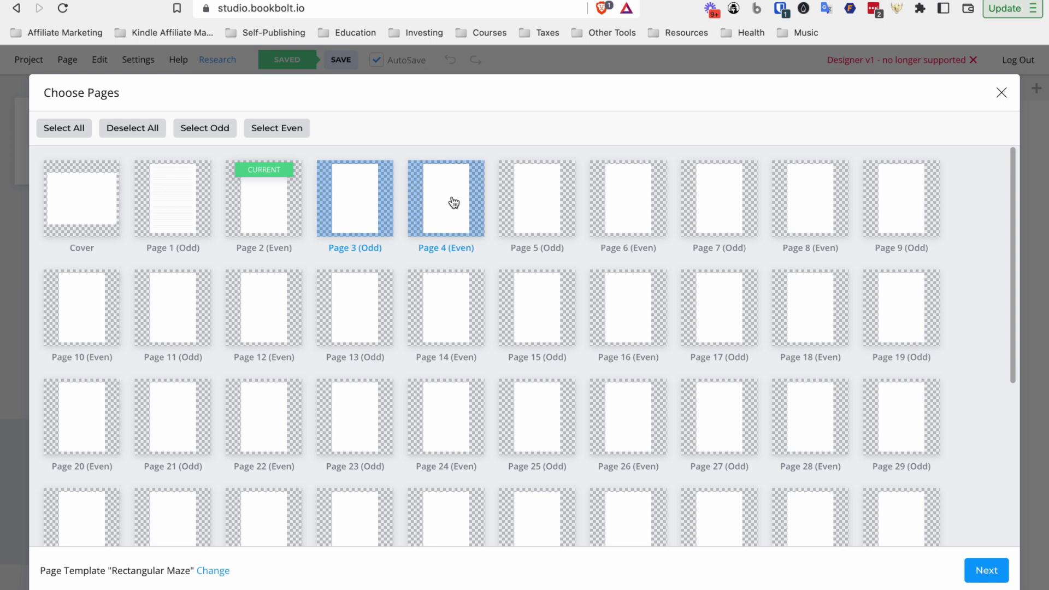
{"action": "left_click", "coordinate": [545, 203]}
{"action": "left_click", "coordinate": [637, 192]}
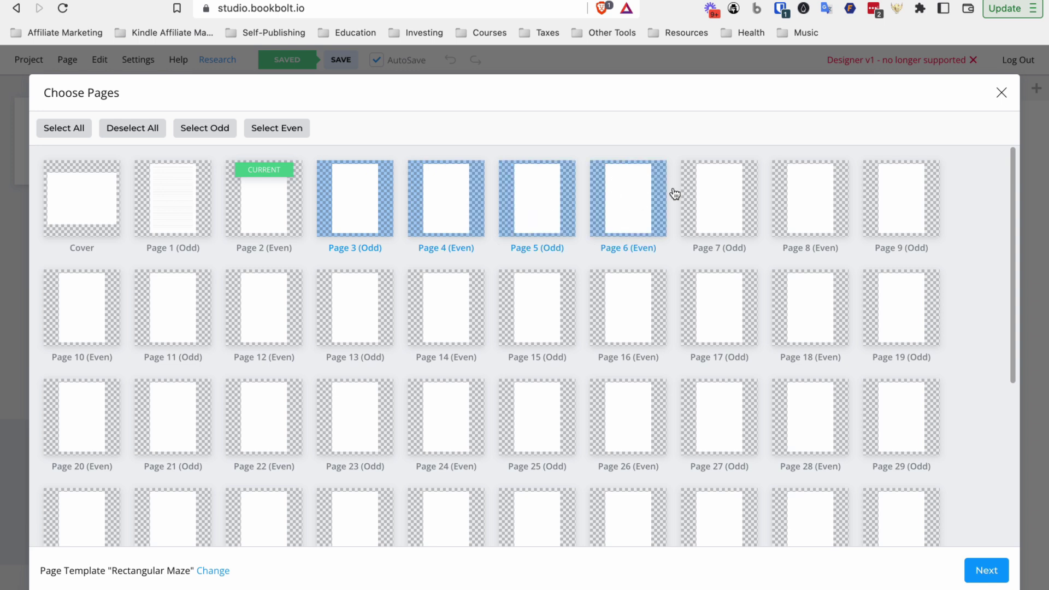
{"action": "left_click", "coordinate": [984, 570]}
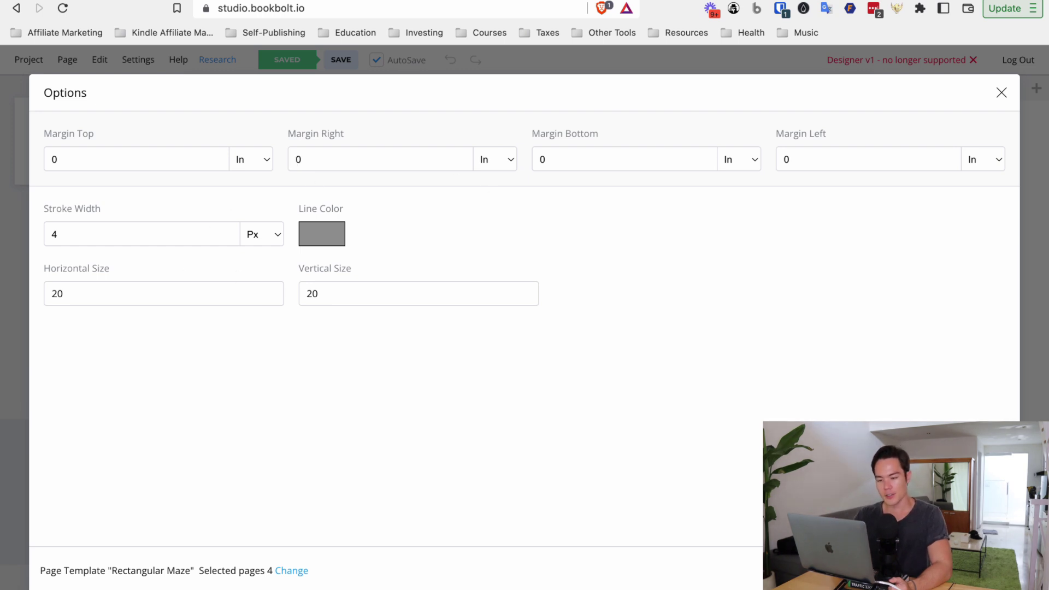
Add a Heading text box near the top of page 4 of the maze book.
{"action": "key", "text": "Escape"}
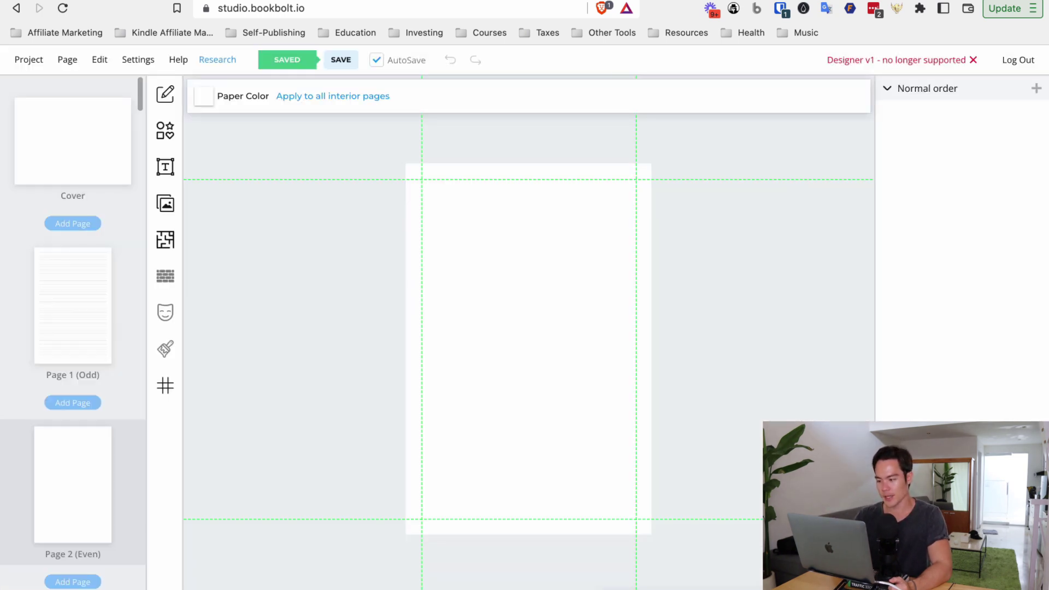
{"action": "scroll", "coordinate": [77, 246], "scroll_direction": "down", "scroll_amount": 5}
{"action": "left_click", "coordinate": [77, 246]}
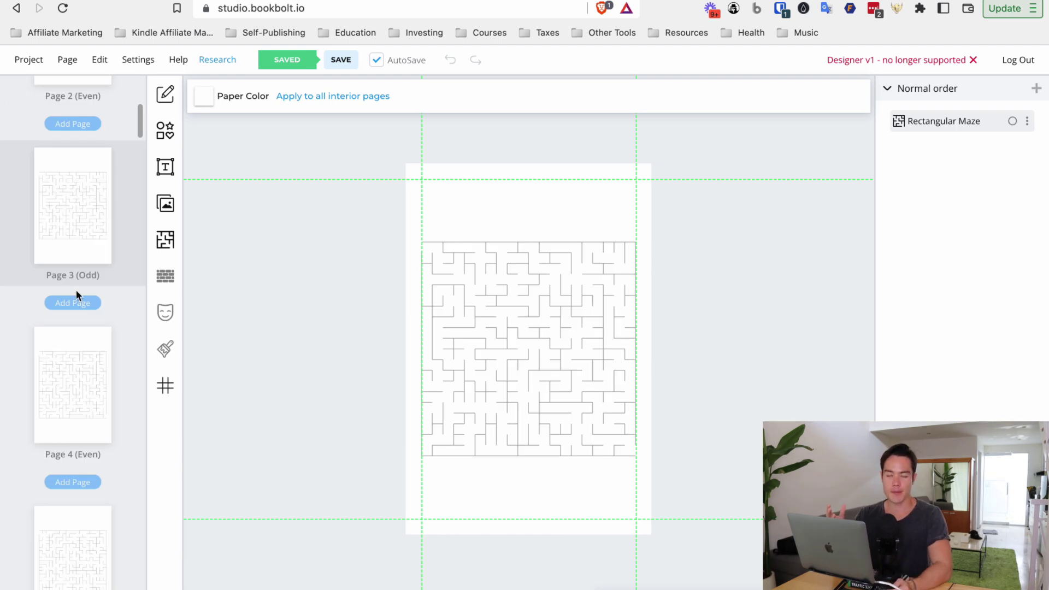
{"action": "left_click", "coordinate": [72, 389]}
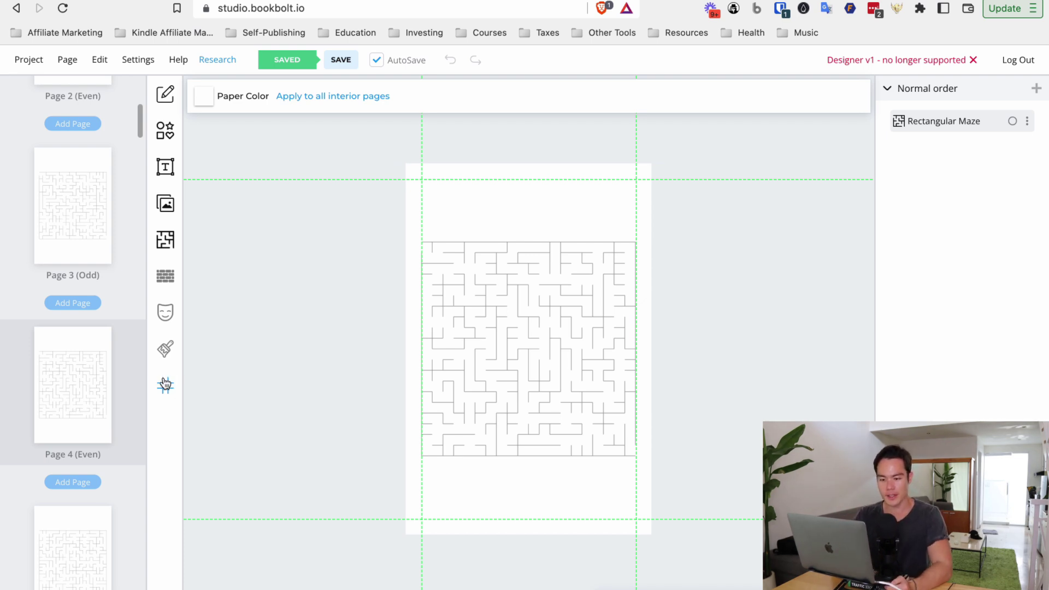
{"action": "left_click", "coordinate": [167, 174]}
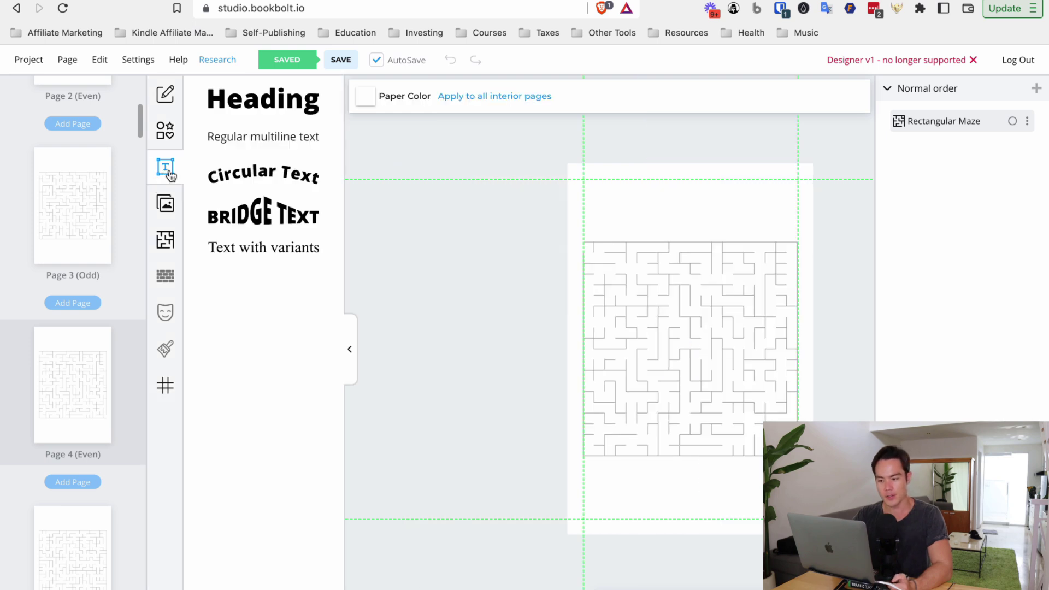
{"action": "left_click", "coordinate": [267, 106]}
{"action": "left_click_drag", "start_coordinate": [710, 333], "coordinate": [710, 220]}
{"action": "left_click", "coordinate": [515, 269]}
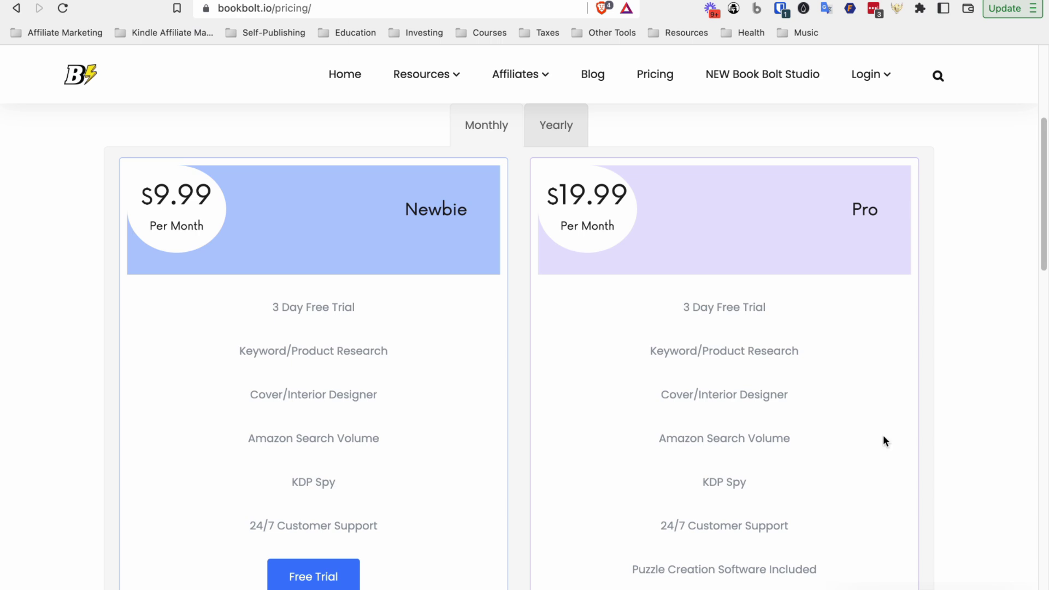
{"action": "left_click", "coordinate": [546, 130]}
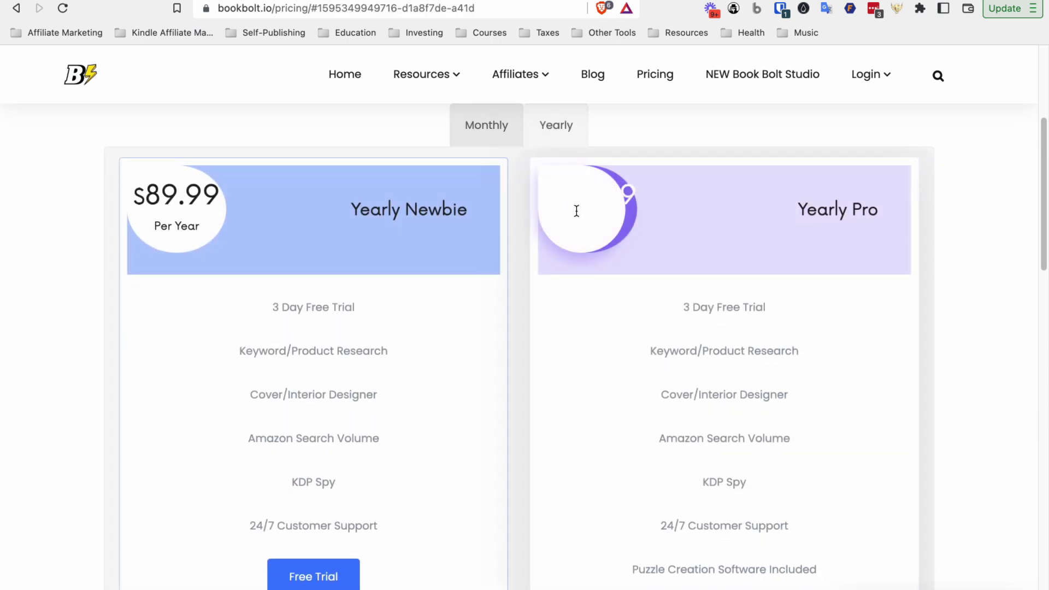
{"action": "left_click", "coordinate": [497, 127]}
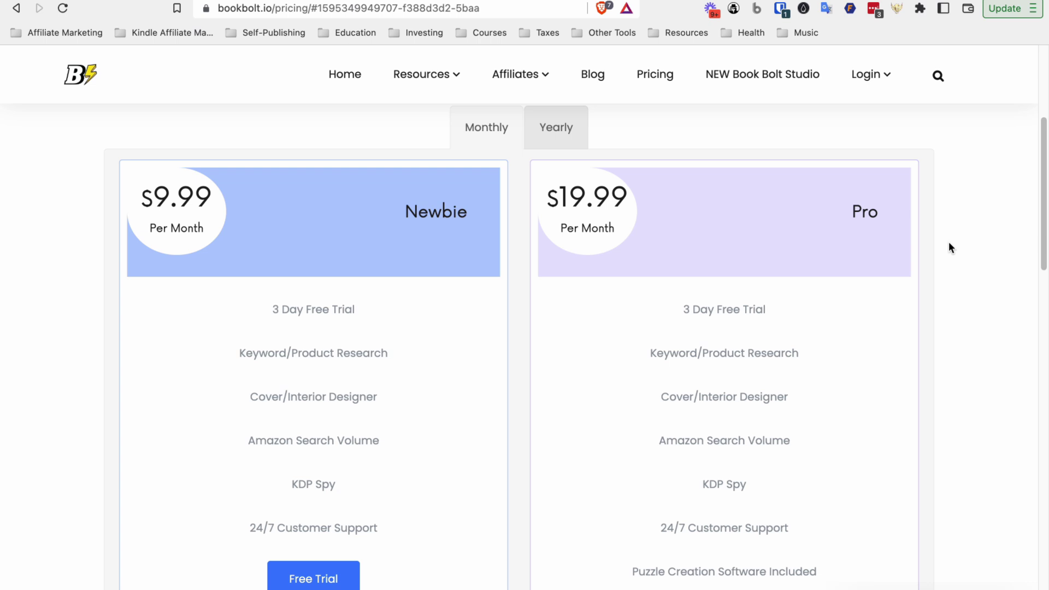
{"action": "scroll", "coordinate": [949, 242], "scroll_direction": "down", "scroll_amount": 2}
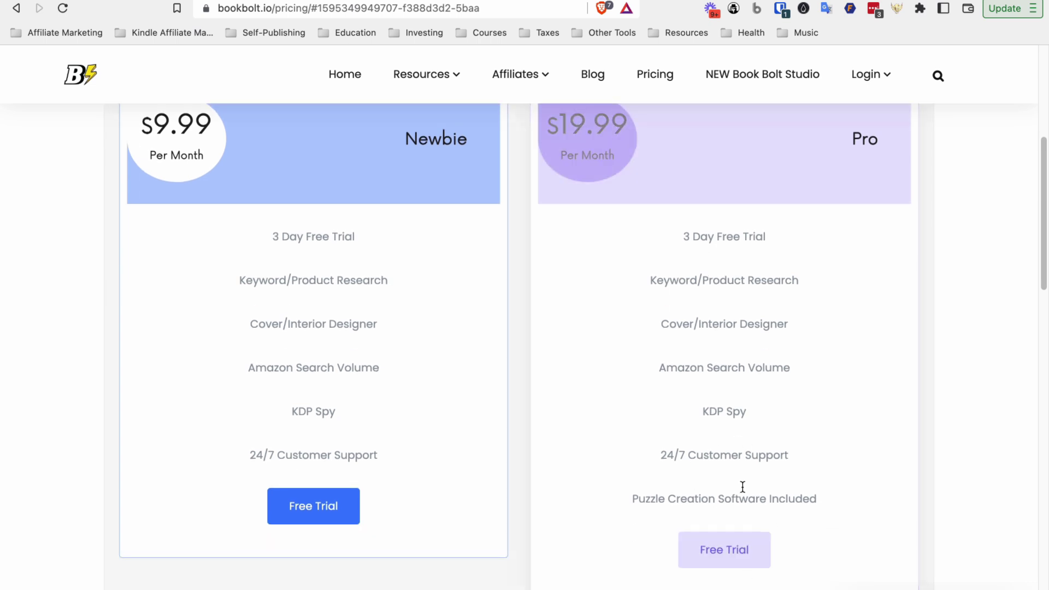
{"action": "scroll", "coordinate": [1022, 298], "scroll_direction": "up", "scroll_amount": 2}
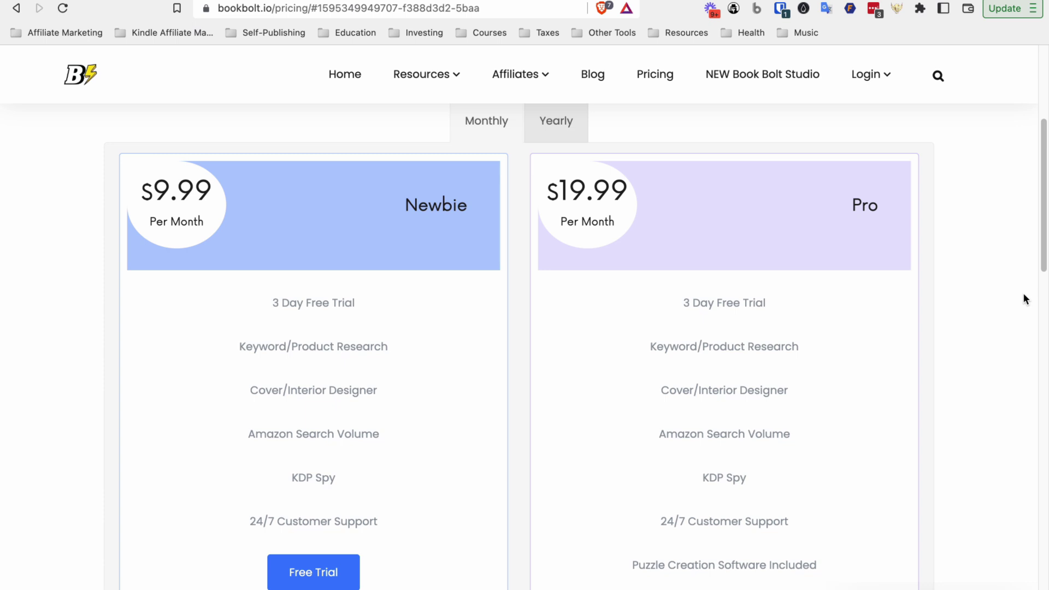
{"action": "scroll", "coordinate": [1022, 292], "scroll_direction": "up", "scroll_amount": 1}
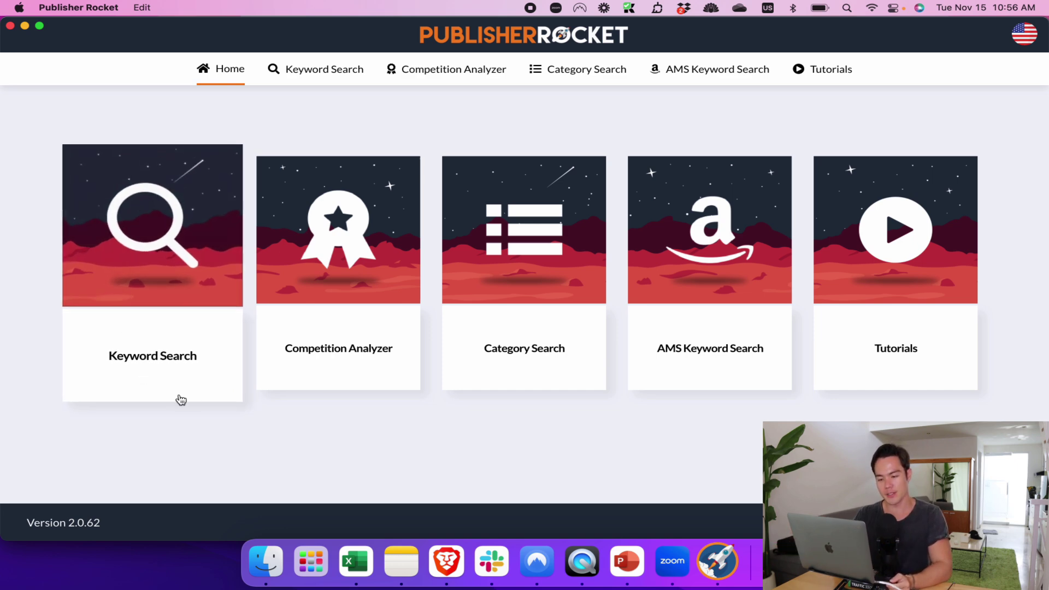
Run a Books keyword search for 'ketogenic diet' and look over the related keywords.
{"action": "left_click", "coordinate": [228, 250]}
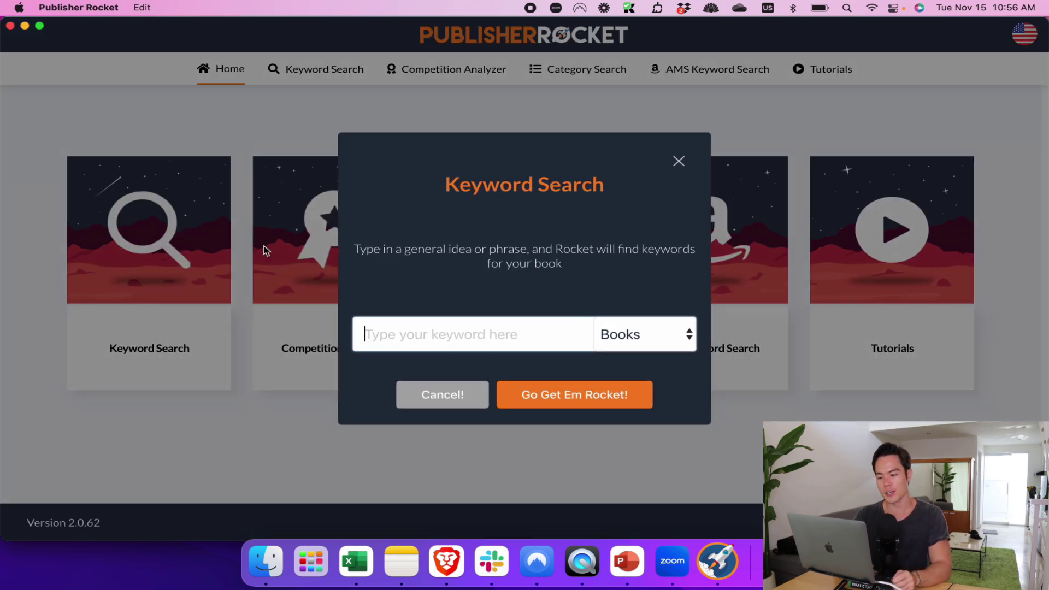
{"action": "type", "text": "ketogenic diet"}
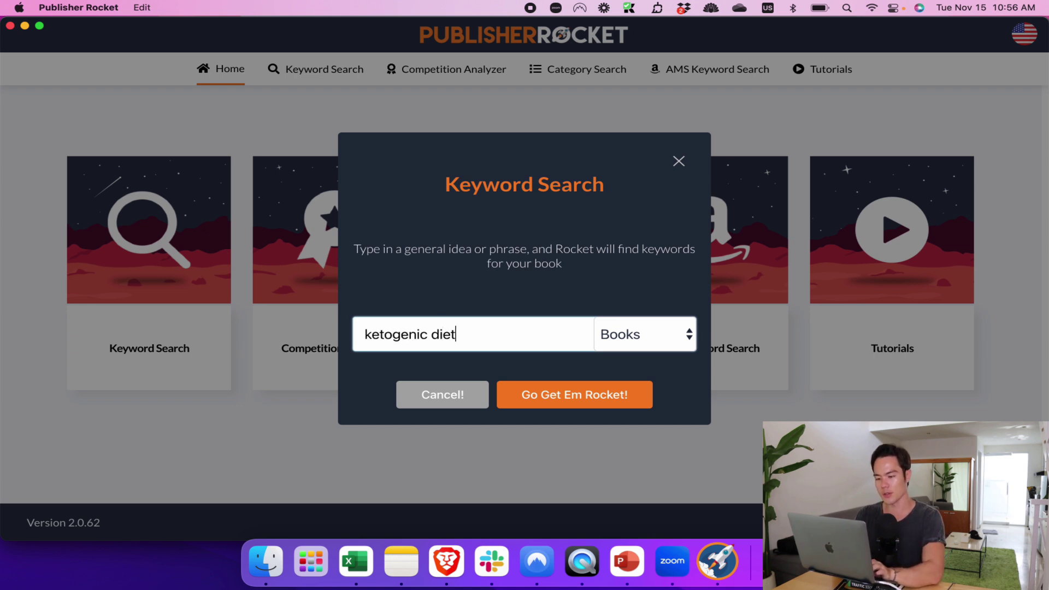
{"action": "key", "text": "Return"}
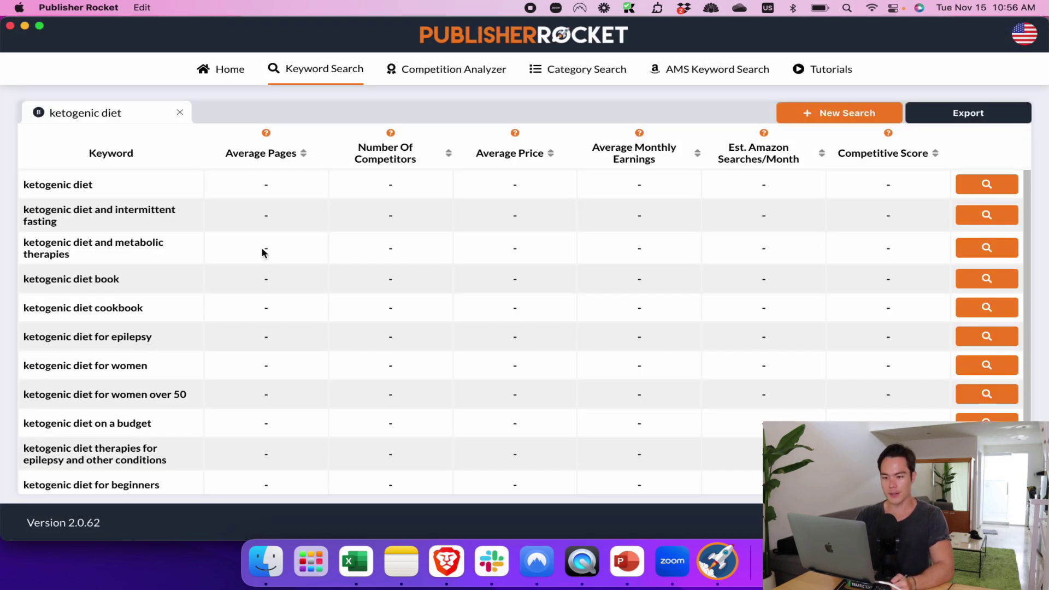
{"action": "scroll", "coordinate": [206, 290], "scroll_direction": "down", "scroll_amount": 1}
{"action": "scroll", "coordinate": [205, 290], "scroll_direction": "up", "scroll_amount": 1}
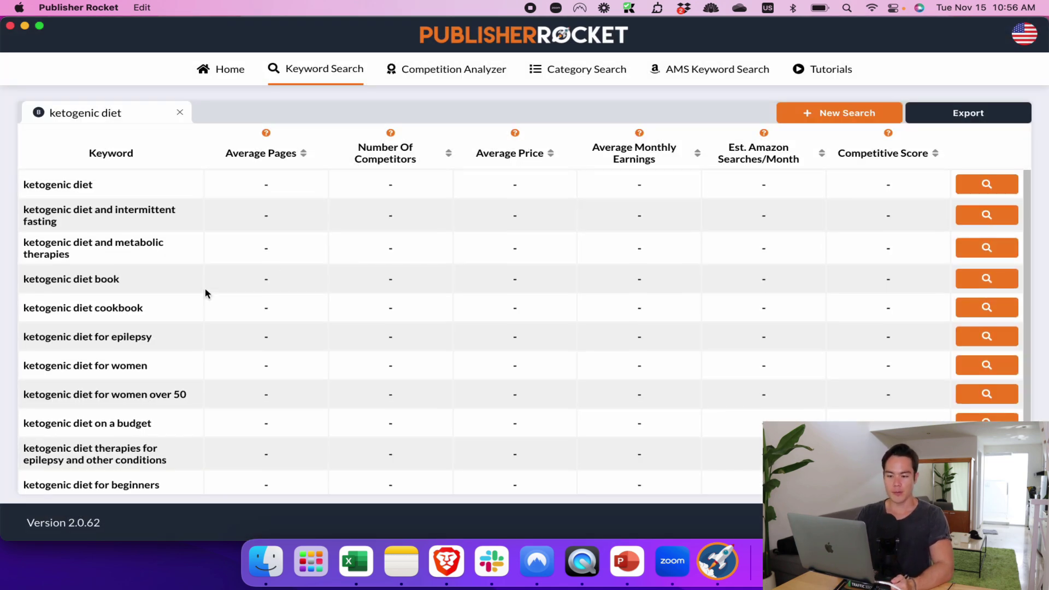
{"action": "scroll", "coordinate": [104, 431], "scroll_direction": "down", "scroll_amount": 1}
{"action": "scroll", "coordinate": [104, 433], "scroll_direction": "up", "scroll_amount": 1}
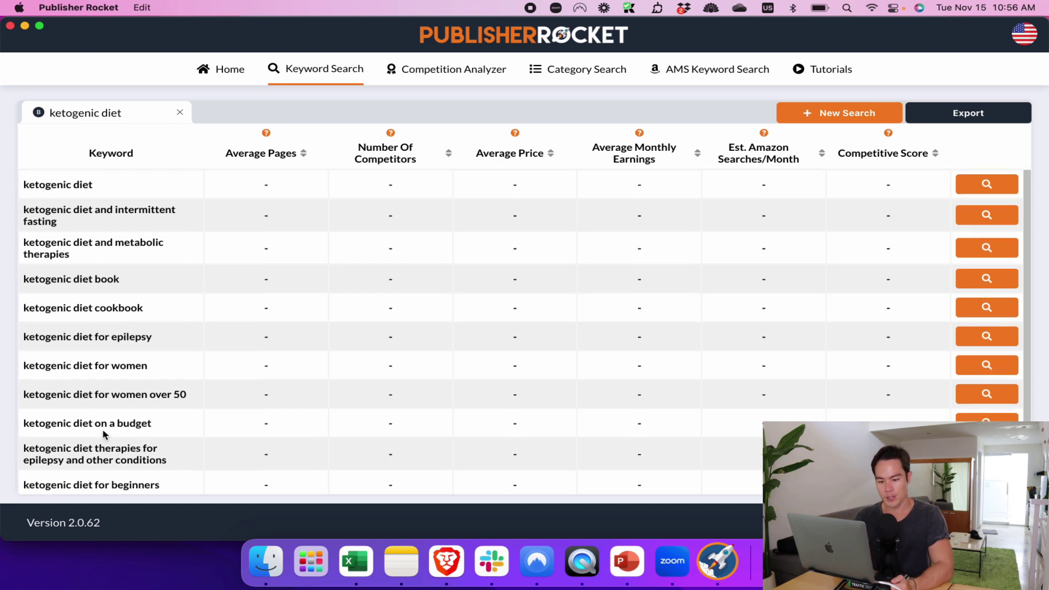
Load stats for the five keywords from 'ketogenic diet' through 'ketogenic diet cookbook'.
{"action": "left_click", "coordinate": [997, 184]}
{"action": "left_click", "coordinate": [988, 215]}
{"action": "left_click", "coordinate": [987, 248]}
{"action": "left_click", "coordinate": [987, 279]}
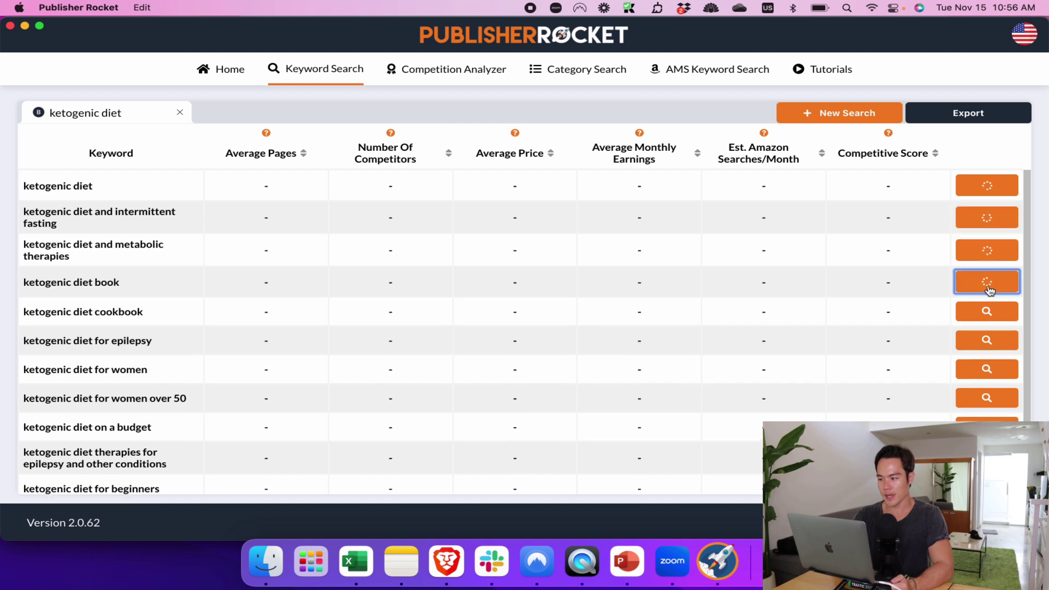
{"action": "left_click", "coordinate": [987, 316]}
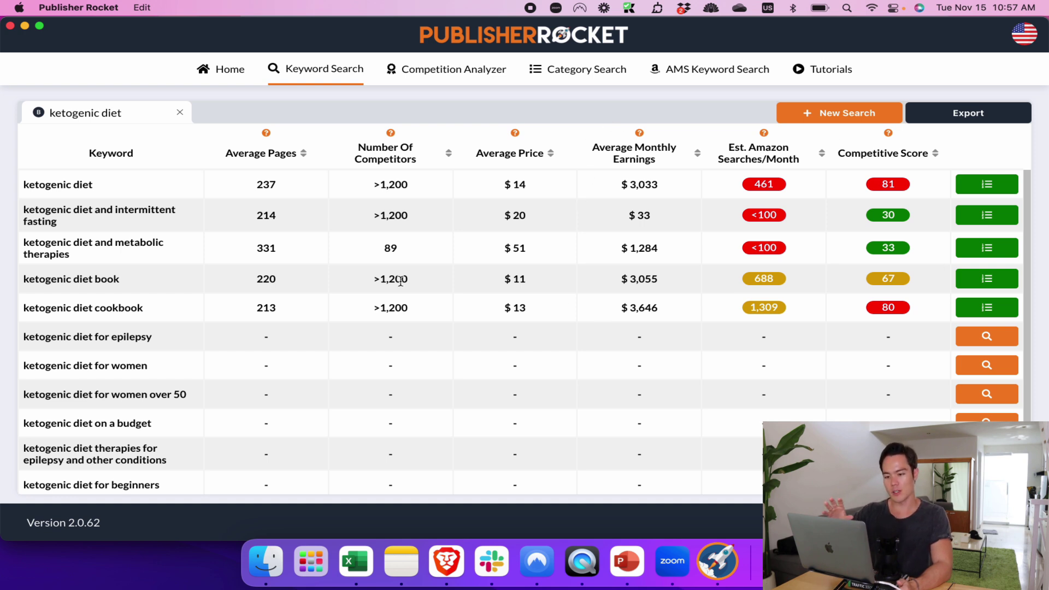
{"action": "scroll", "coordinate": [137, 424], "scroll_direction": "down", "scroll_amount": 1}
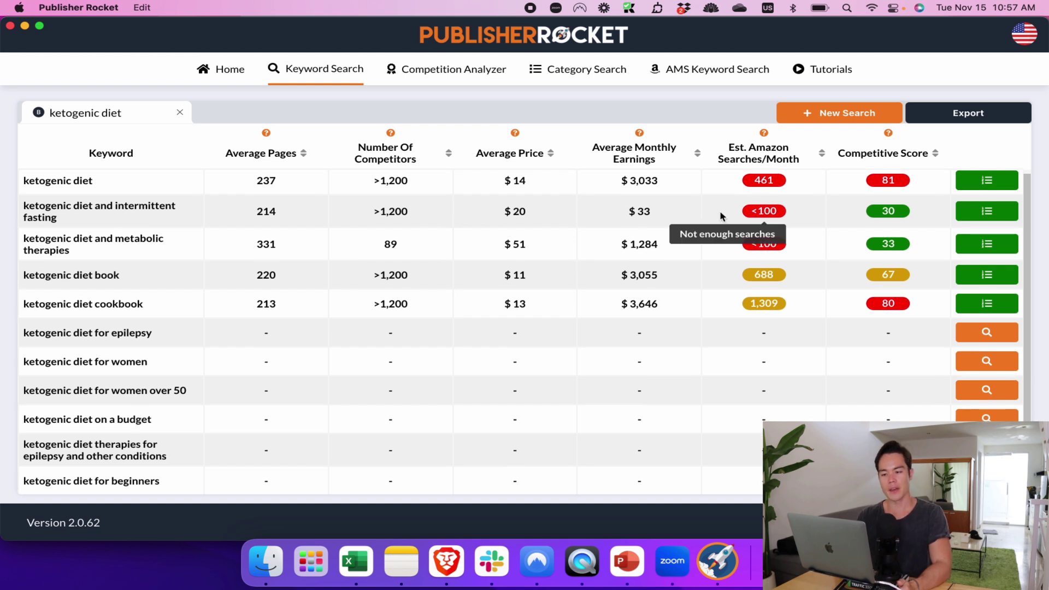
Run a Competition Analyzer search for 'ketogenic' and review the competing books.
{"action": "left_click", "coordinate": [402, 69]}
{"action": "type", "text": "ketogenic"}
{"action": "key", "text": "Return"}
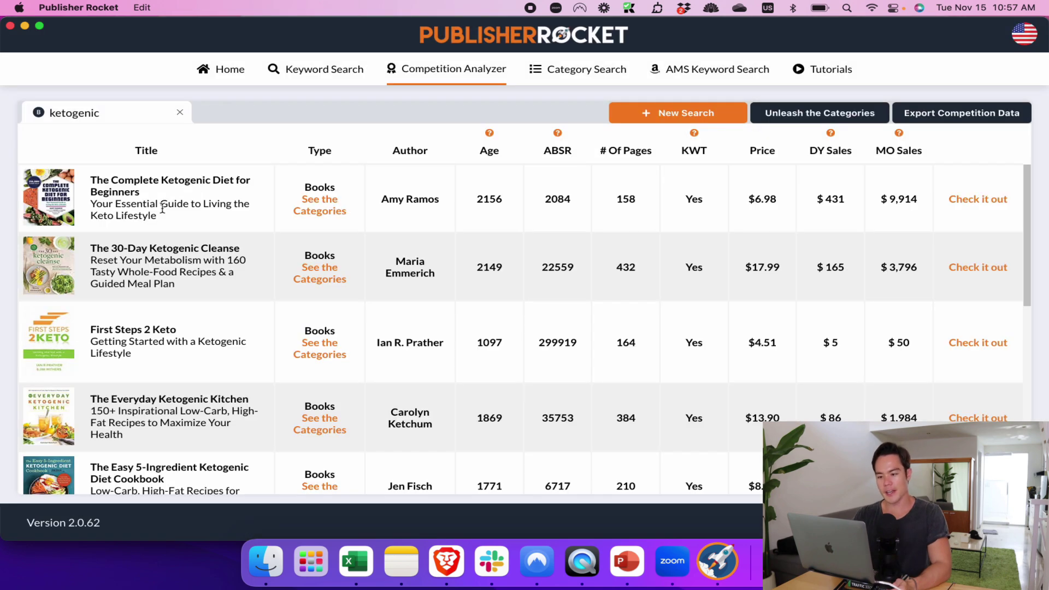
{"action": "scroll", "coordinate": [162, 208], "scroll_direction": "down", "scroll_amount": 10}
{"action": "scroll", "coordinate": [162, 208], "scroll_direction": "up", "scroll_amount": 10}
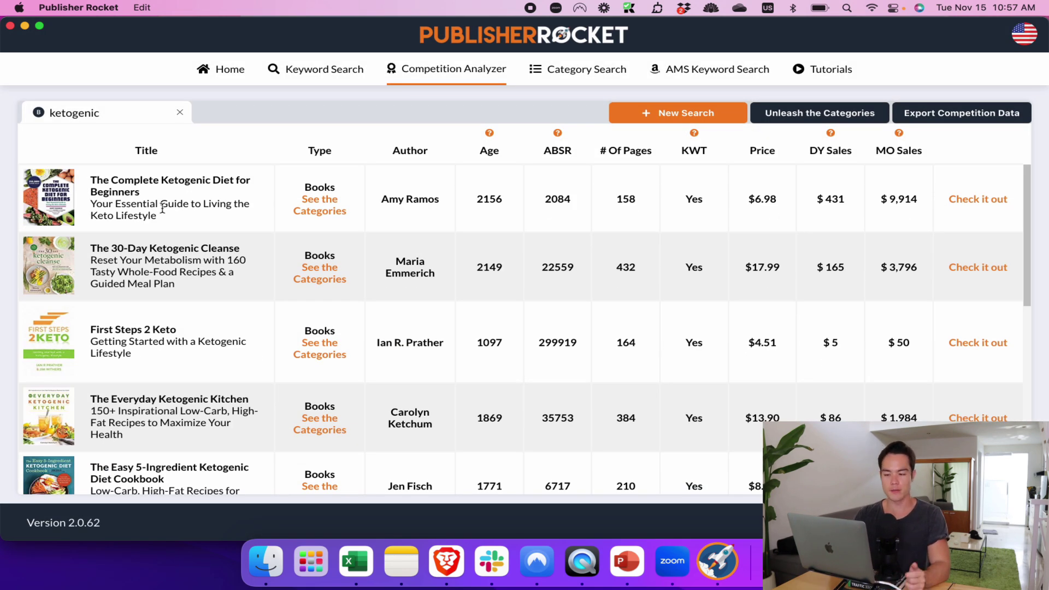
{"action": "left_click", "coordinate": [555, 71]}
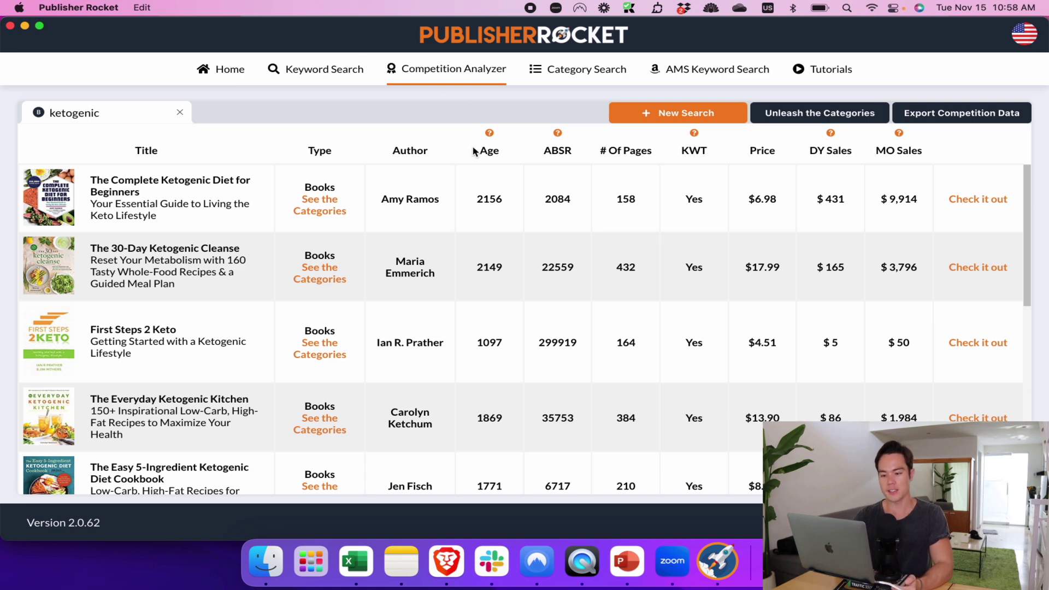
Open Publisher Rocket's Category Search filtered to Books categories.
{"action": "left_click", "coordinate": [580, 81]}
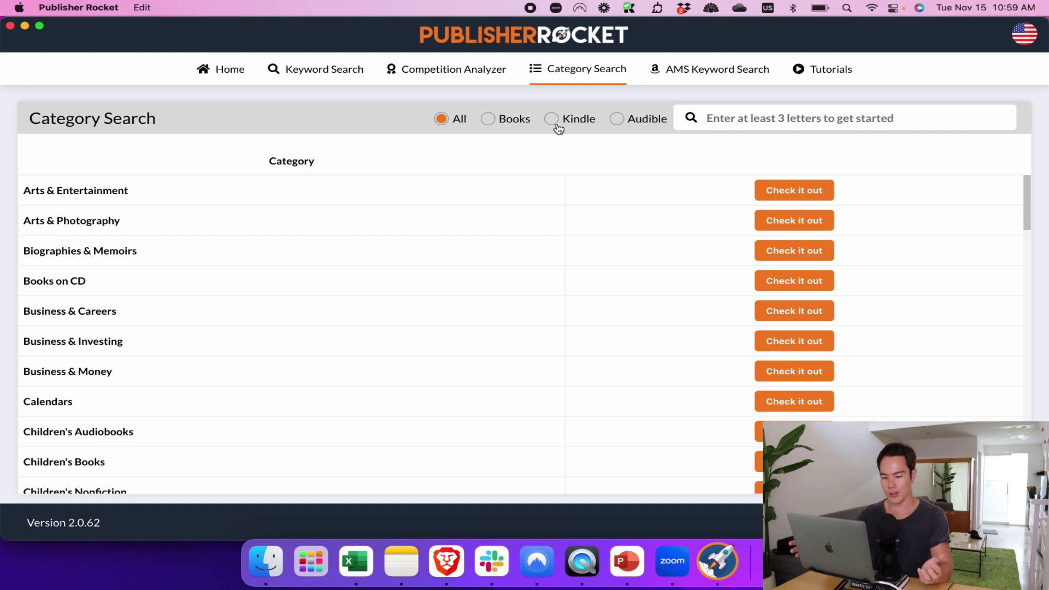
{"action": "left_click", "coordinate": [491, 118]}
{"action": "scroll", "coordinate": [352, 365], "scroll_direction": "down", "scroll_amount": 10}
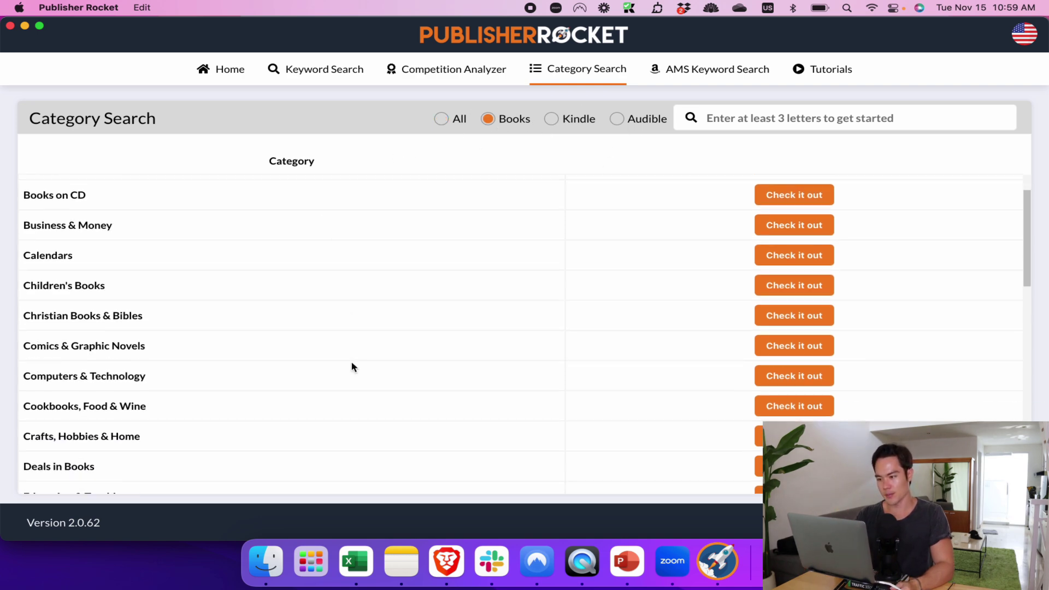
{"action": "scroll", "coordinate": [352, 363], "scroll_direction": "up", "scroll_amount": 4}
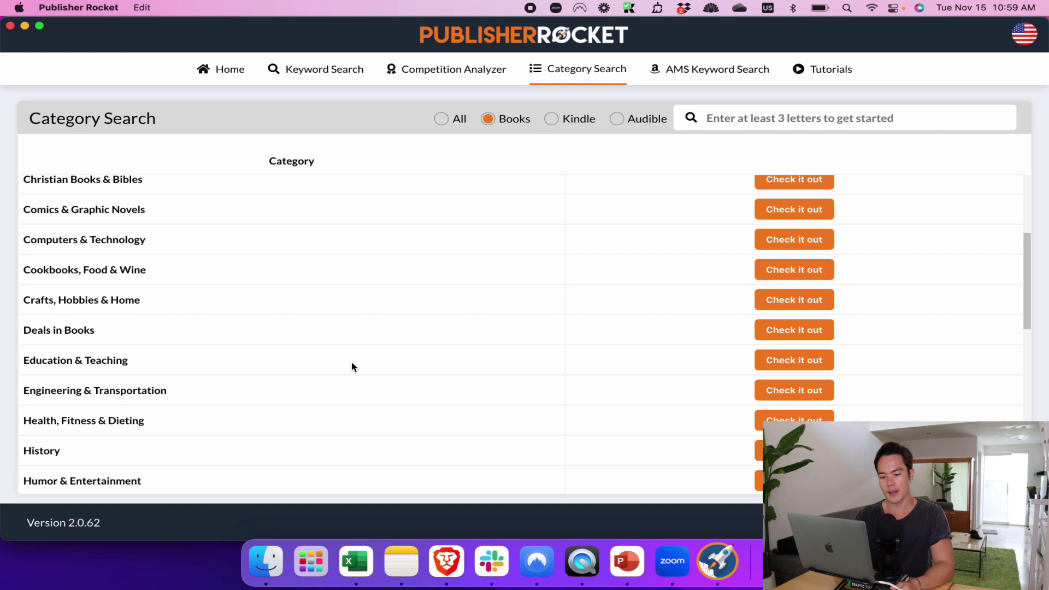
{"action": "scroll", "coordinate": [393, 384], "scroll_direction": "down", "scroll_amount": 1}
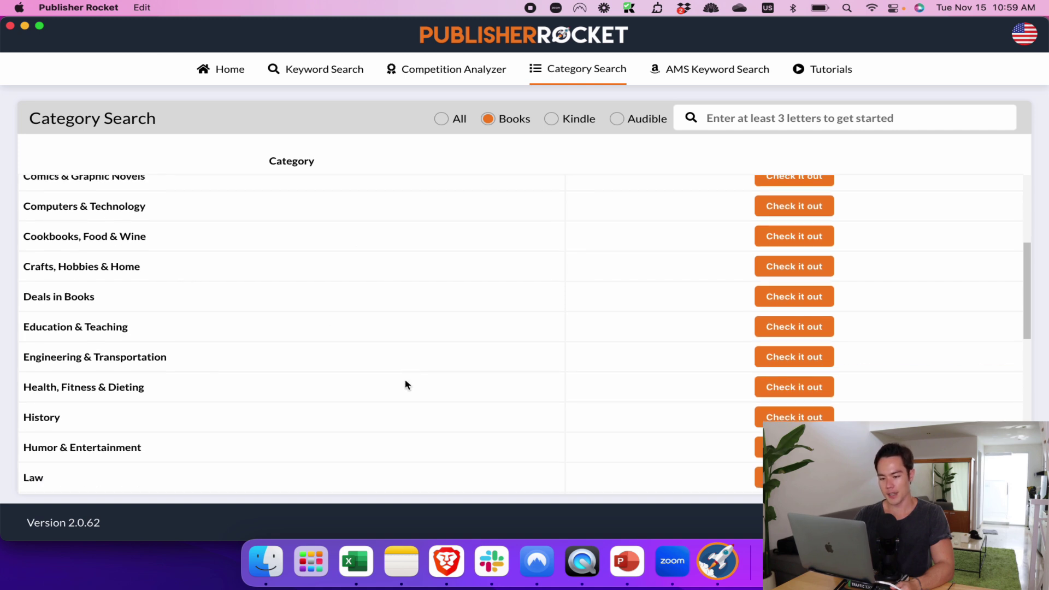
Open the Health, Fitness & Dieting subcategories and sort them by sales to #1, highest first.
{"action": "left_click", "coordinate": [795, 388]}
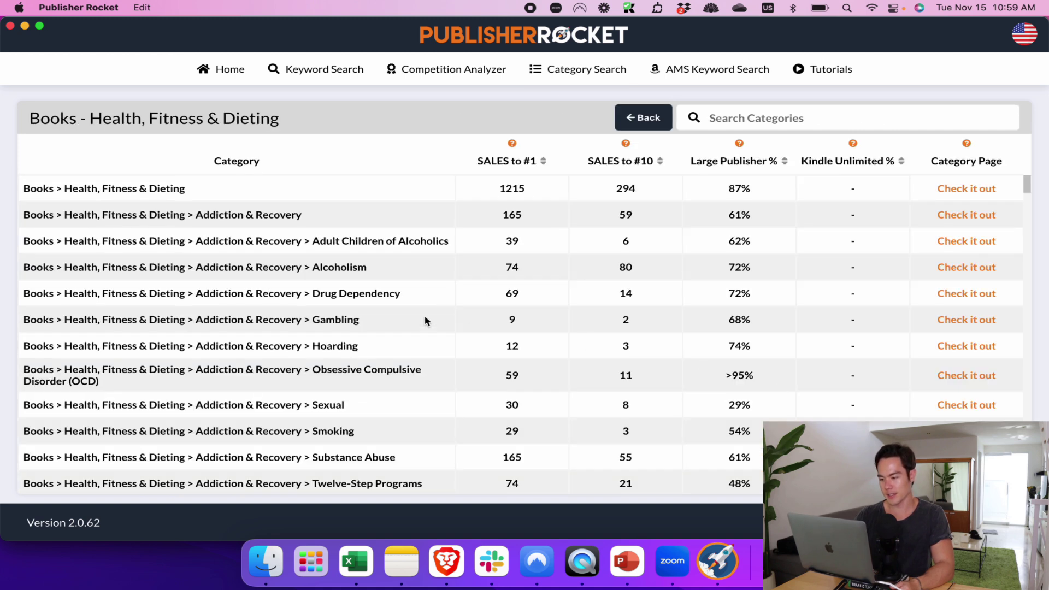
{"action": "left_click", "coordinate": [544, 162]}
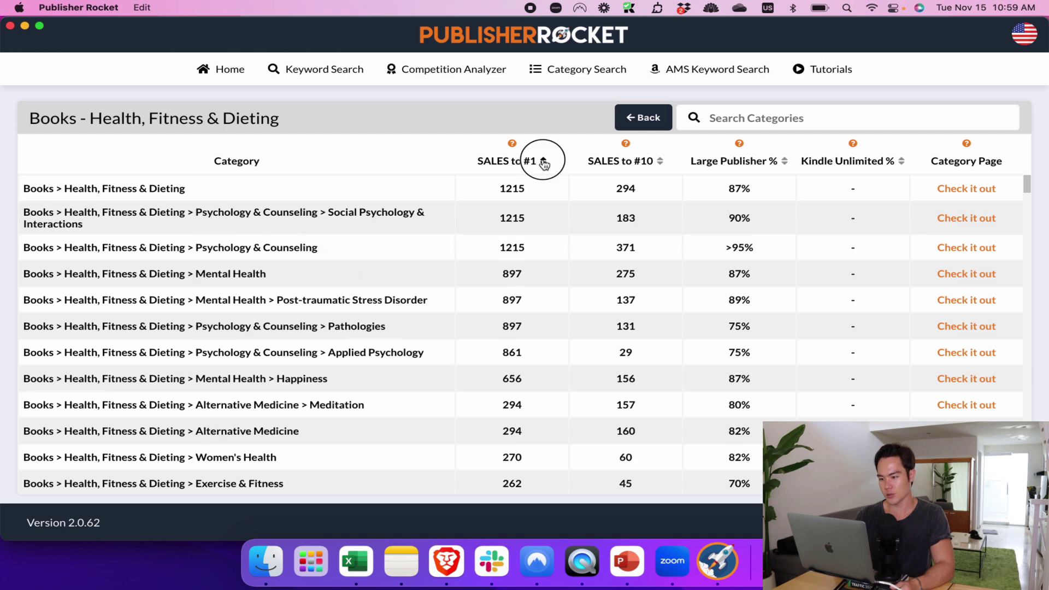
{"action": "left_click", "coordinate": [544, 162]}
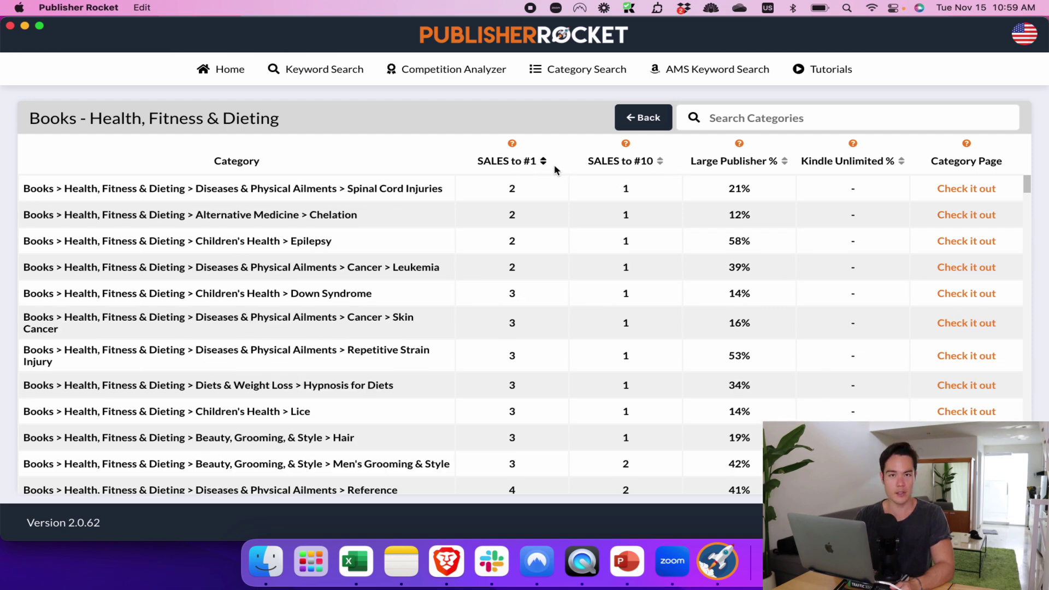
{"action": "left_click", "coordinate": [644, 162]}
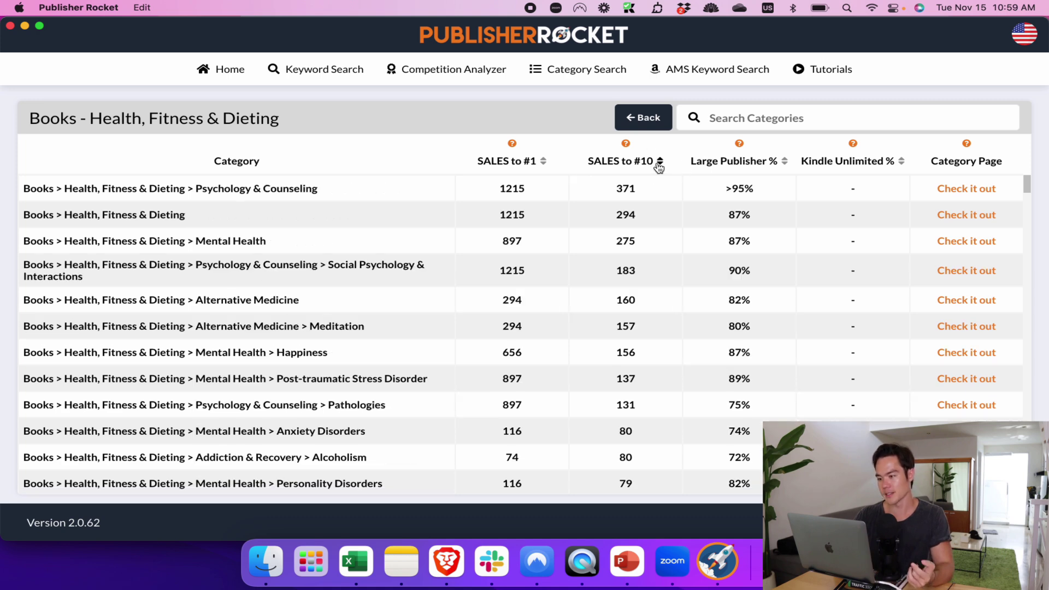
{"action": "left_click", "coordinate": [539, 162]}
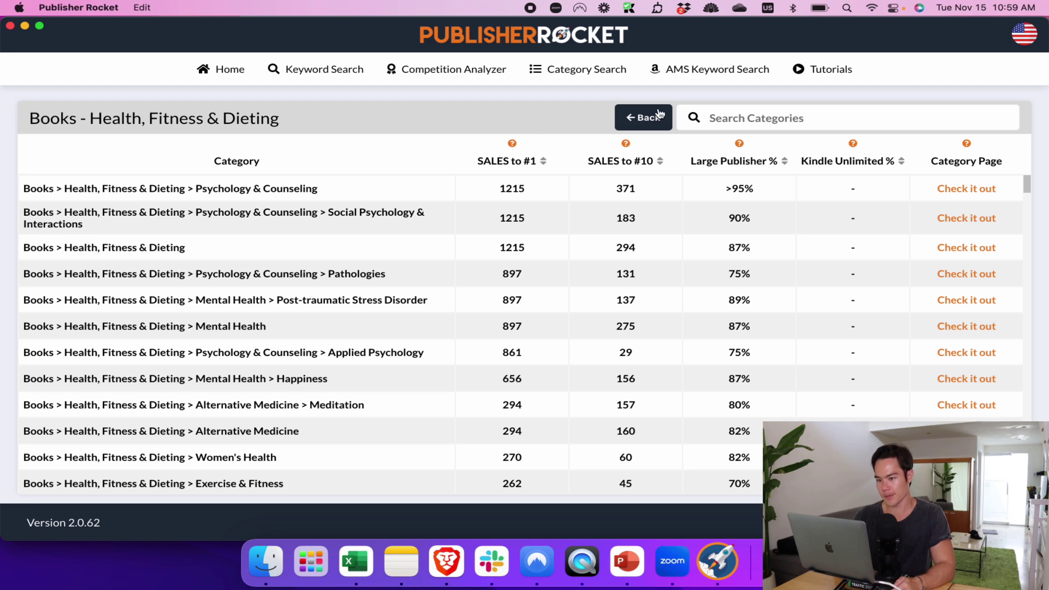
Run an AMS keyword search for 'keto' and highlight the keyword suggestions.
{"action": "left_click", "coordinate": [709, 69]}
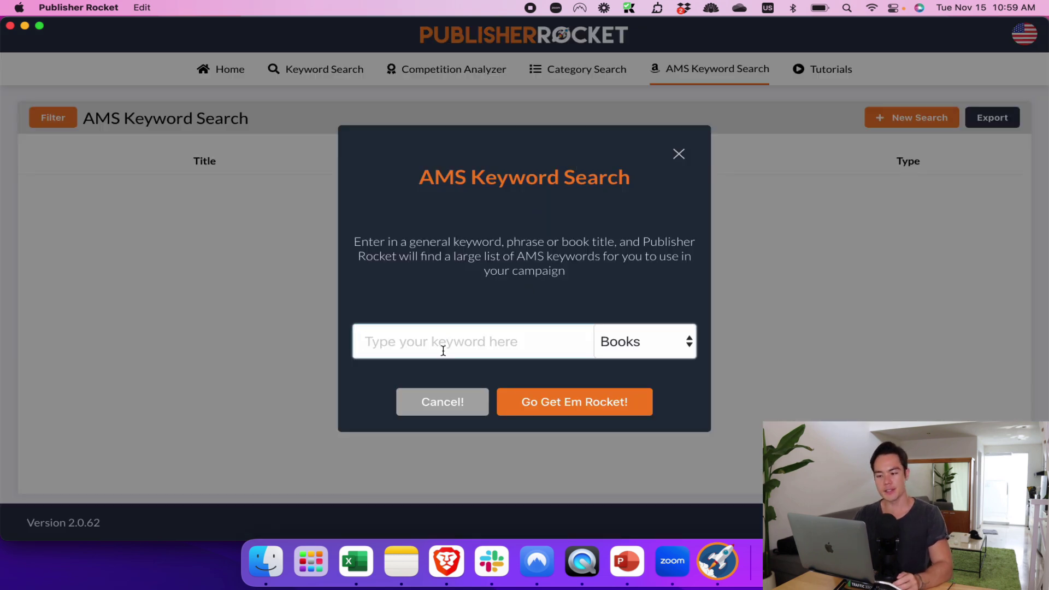
{"action": "type", "text": "keto"}
{"action": "key", "text": "Return"}
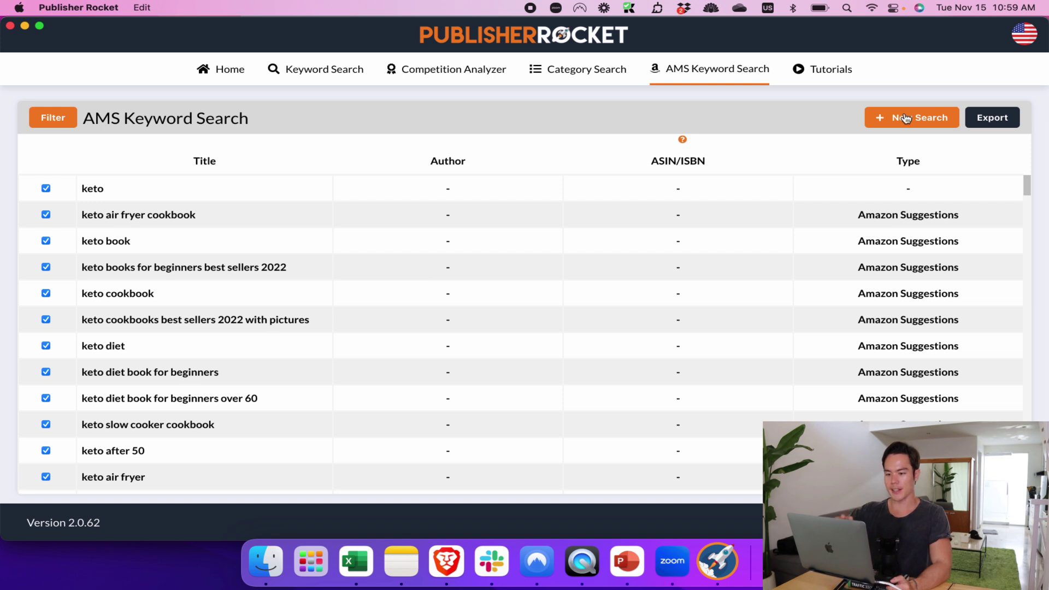
{"action": "left_click_drag", "start_coordinate": [865, 214], "coordinate": [679, 391]}
{"action": "left_click", "coordinate": [941, 416]}
{"action": "left_click", "coordinate": [349, 299]}
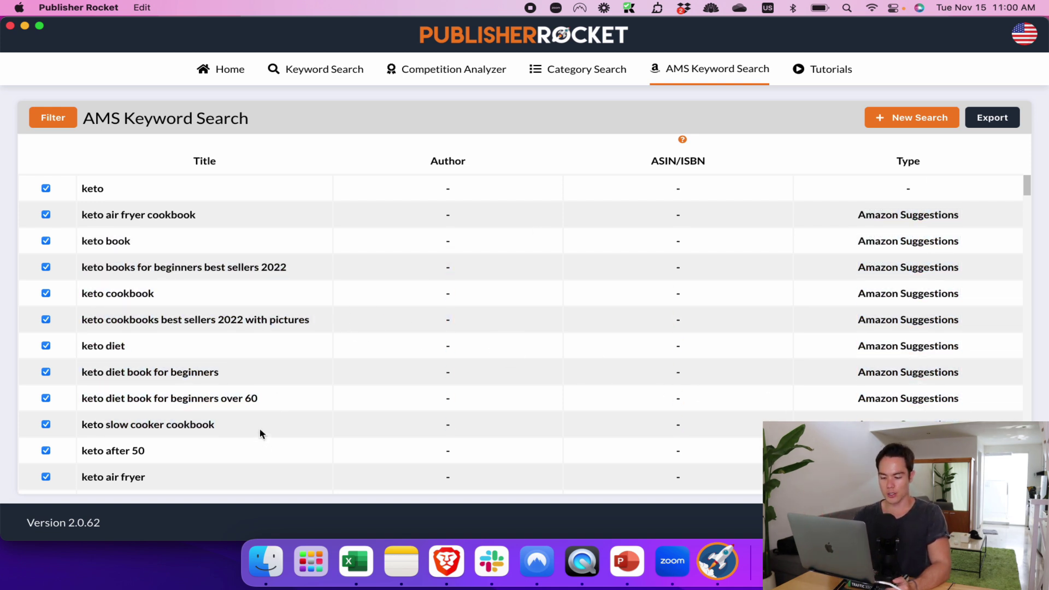
{"action": "left_click_drag", "start_coordinate": [260, 428], "coordinate": [118, 174]}
{"action": "left_click", "coordinate": [184, 176]}
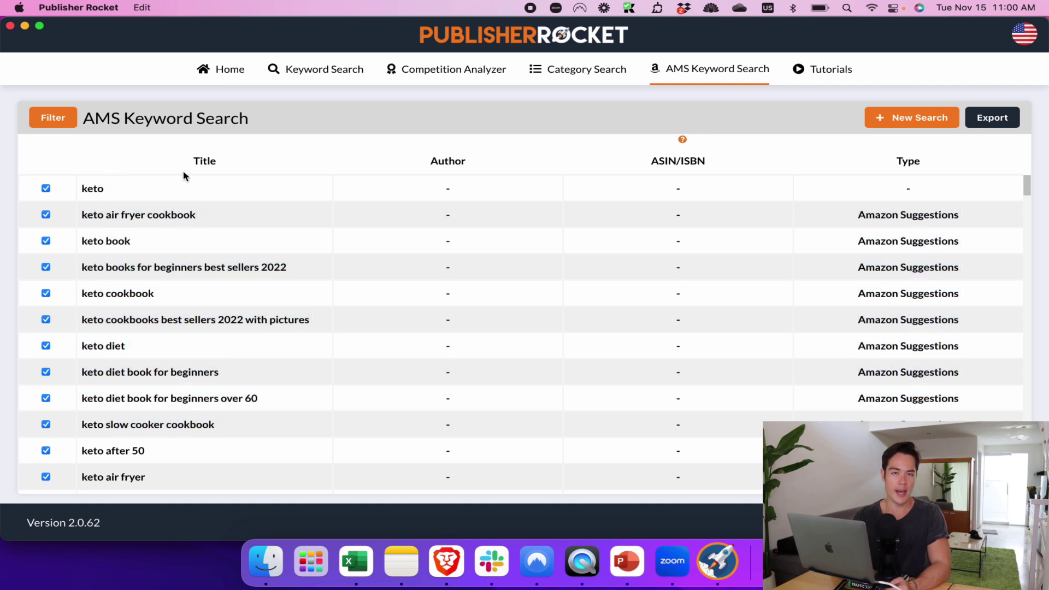
Scroll through the keto results and highlight the competing keto books' ASINs.
{"action": "scroll", "coordinate": [285, 261], "scroll_direction": "down", "scroll_amount": 5}
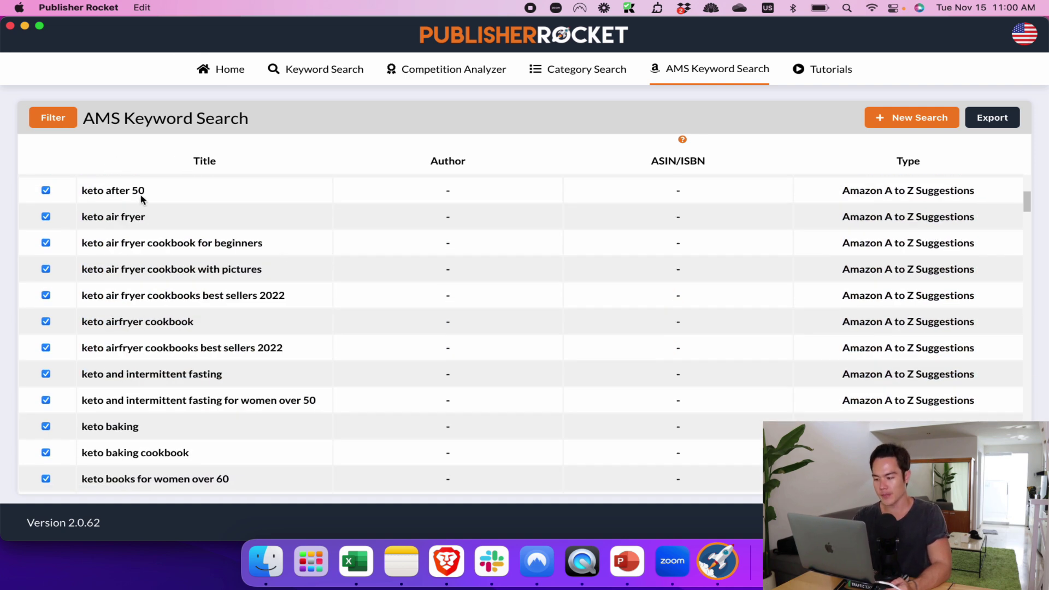
{"action": "scroll", "coordinate": [297, 374], "scroll_direction": "down", "scroll_amount": 10}
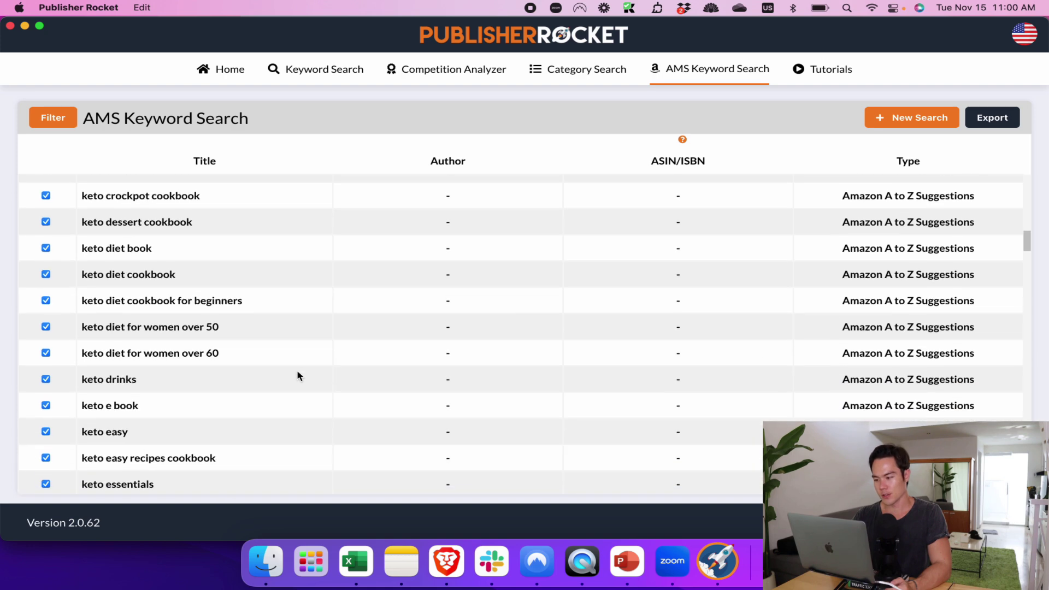
{"action": "scroll", "coordinate": [922, 246], "scroll_direction": "down", "scroll_amount": 15}
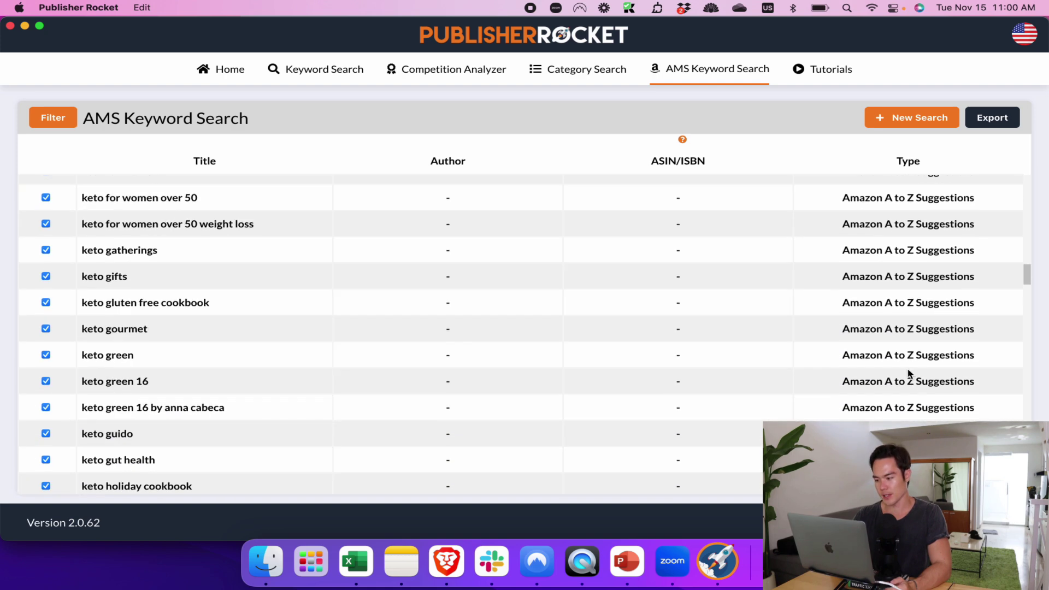
{"action": "scroll", "coordinate": [908, 374], "scroll_direction": "down", "scroll_amount": 15}
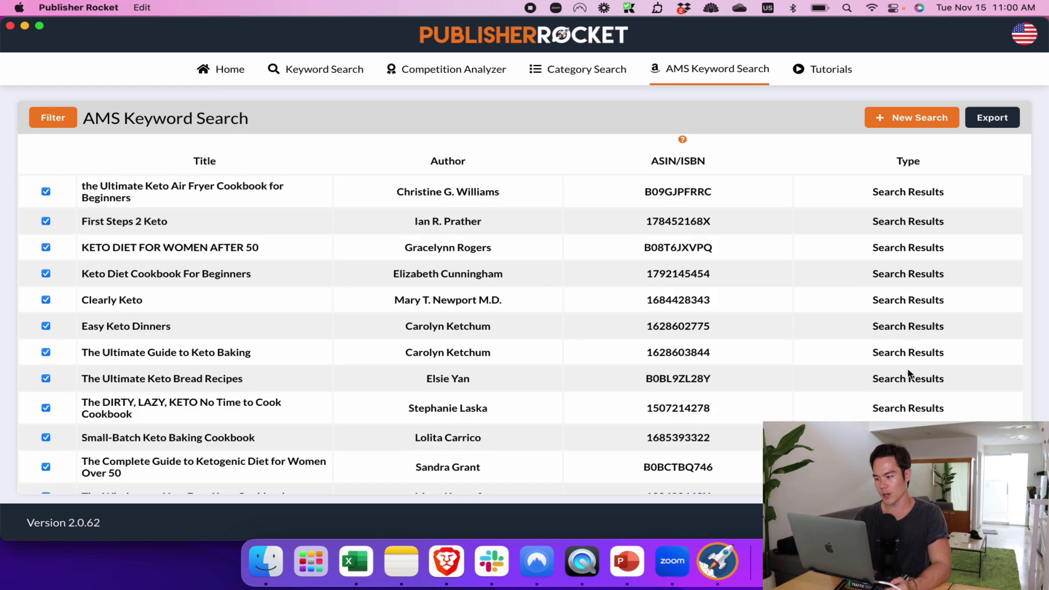
{"action": "scroll", "coordinate": [907, 369], "scroll_direction": "up", "scroll_amount": 5}
{"action": "scroll", "coordinate": [906, 369], "scroll_direction": "up", "scroll_amount": 5}
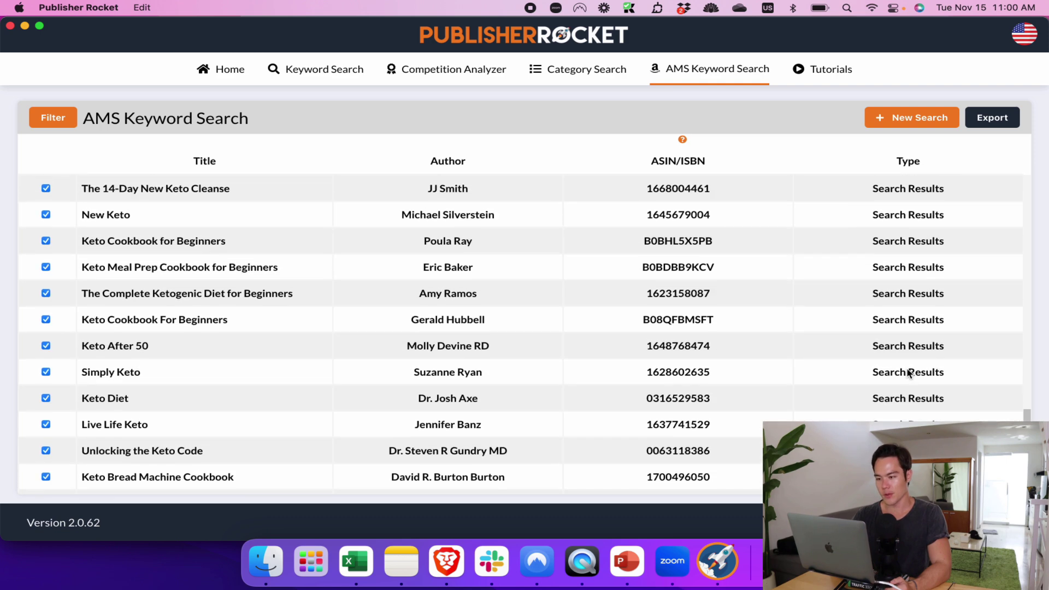
{"action": "scroll", "coordinate": [908, 374], "scroll_direction": "up", "scroll_amount": 1}
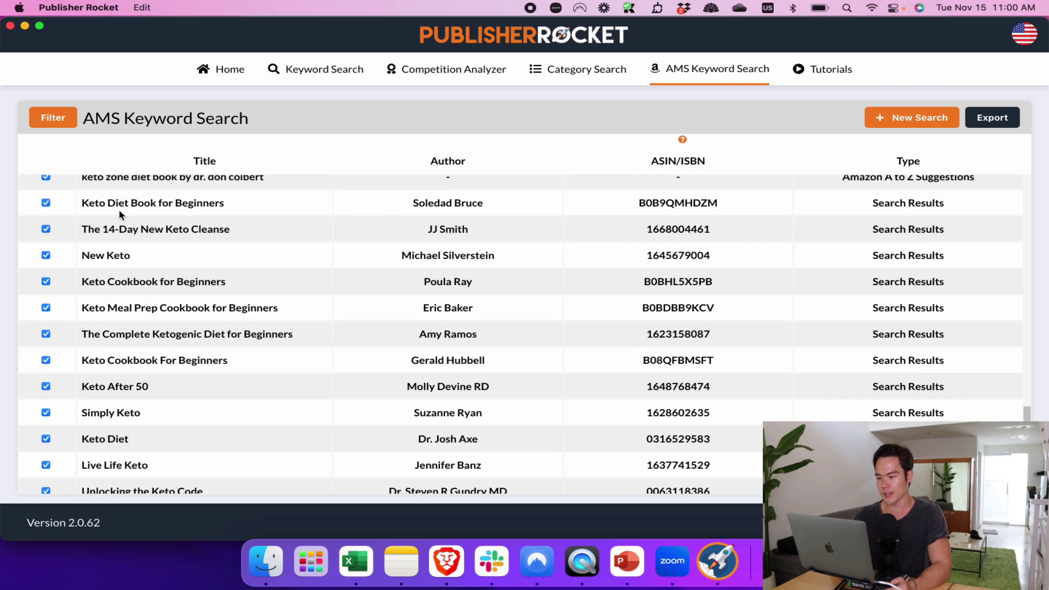
{"action": "left_click_drag", "start_coordinate": [858, 206], "coordinate": [792, 437]}
{"action": "left_click", "coordinate": [786, 409]}
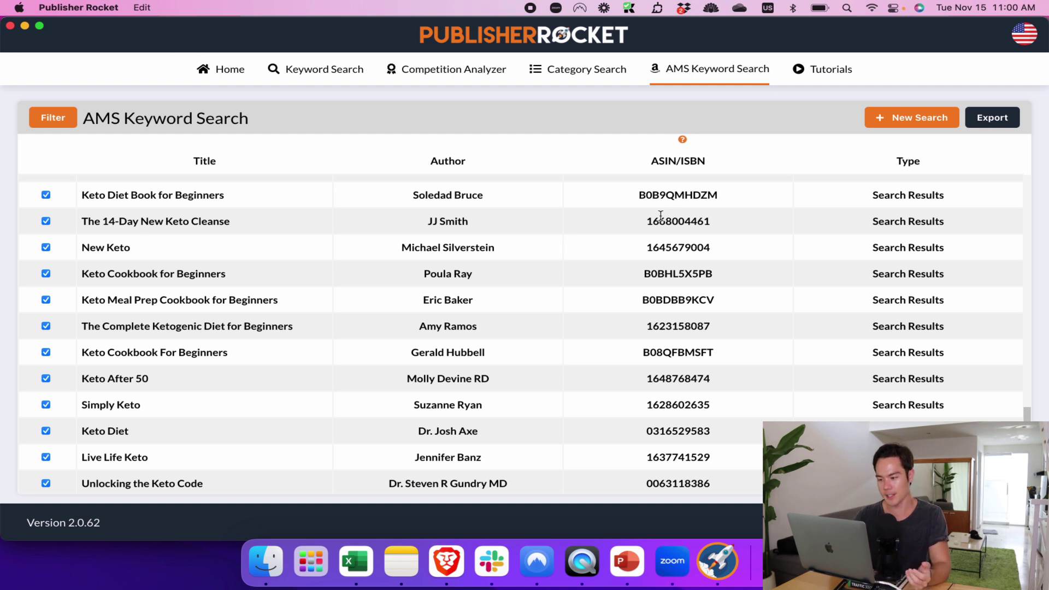
{"action": "left_click_drag", "start_coordinate": [639, 194], "coordinate": [716, 467]}
{"action": "left_click", "coordinate": [715, 467]}
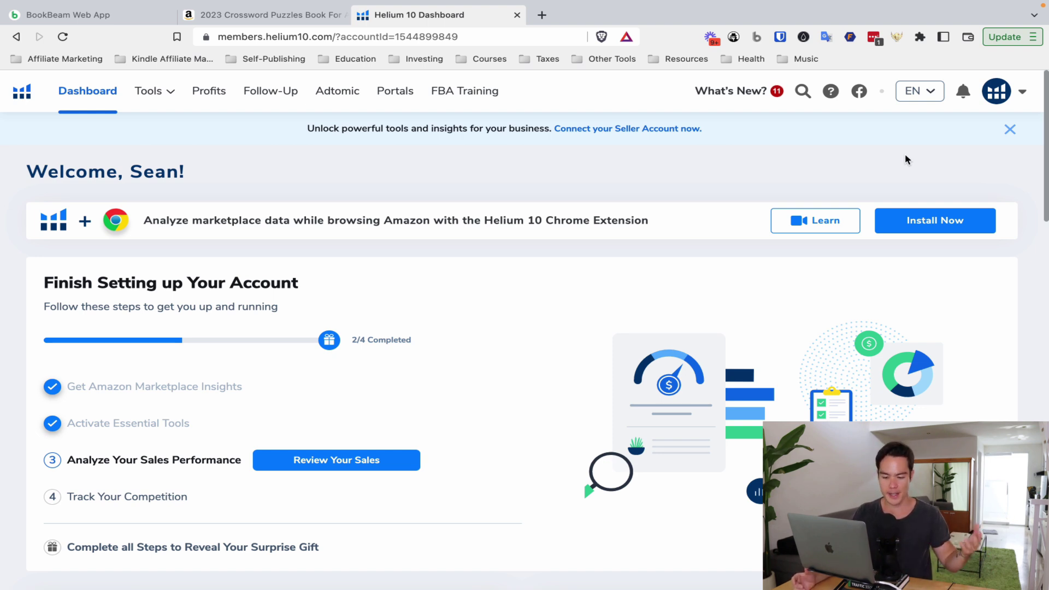
Open Helium 10's Cerebro and paste in the crossword book's ASIN B0BJ7ZGKP9 from its Amazon page.
{"action": "left_click", "coordinate": [164, 95]}
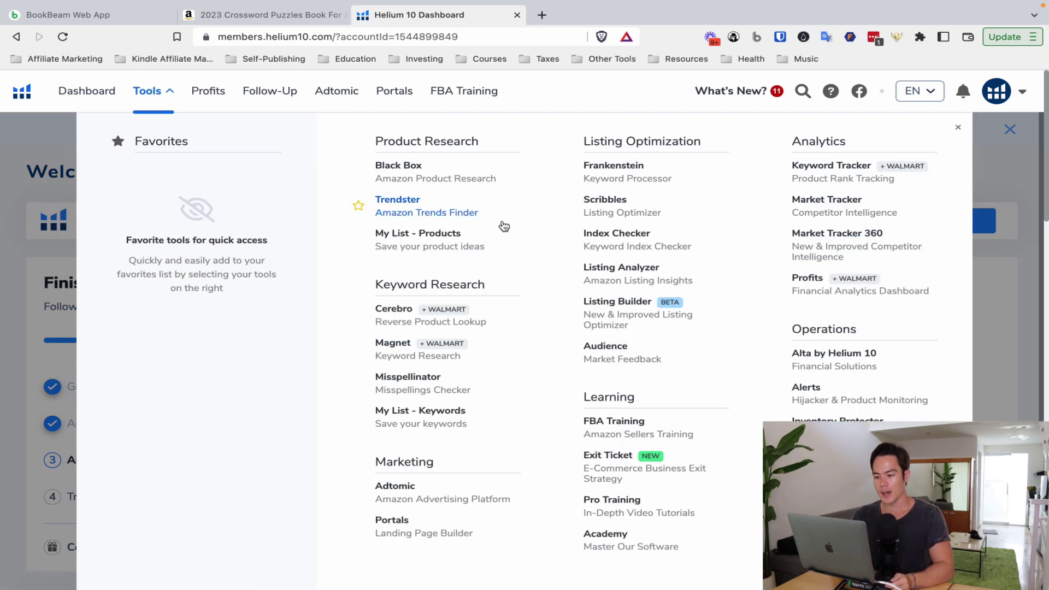
{"action": "left_click", "coordinate": [407, 320]}
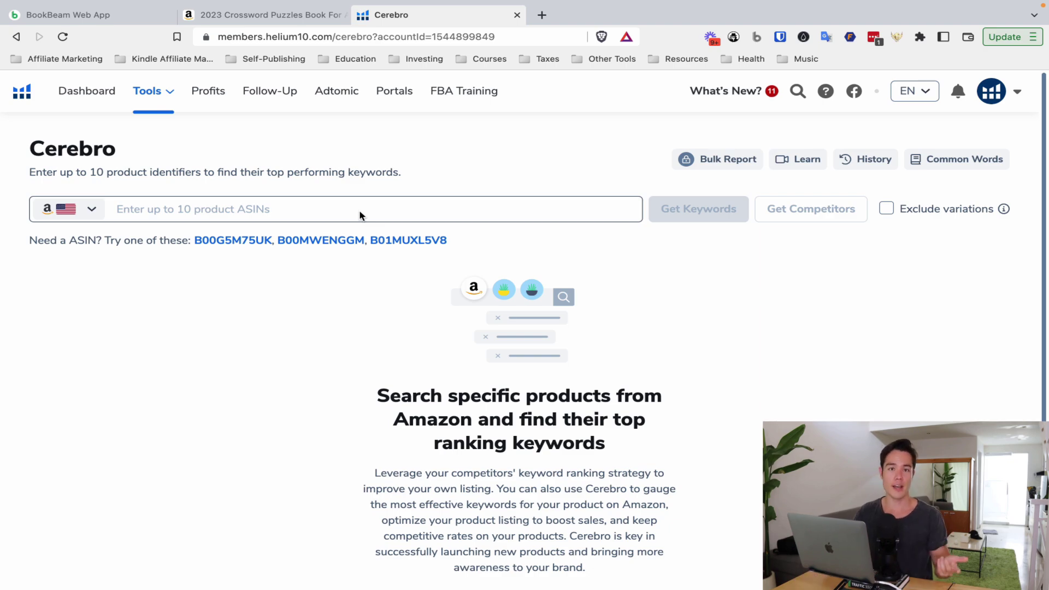
{"action": "left_click", "coordinate": [246, 17]}
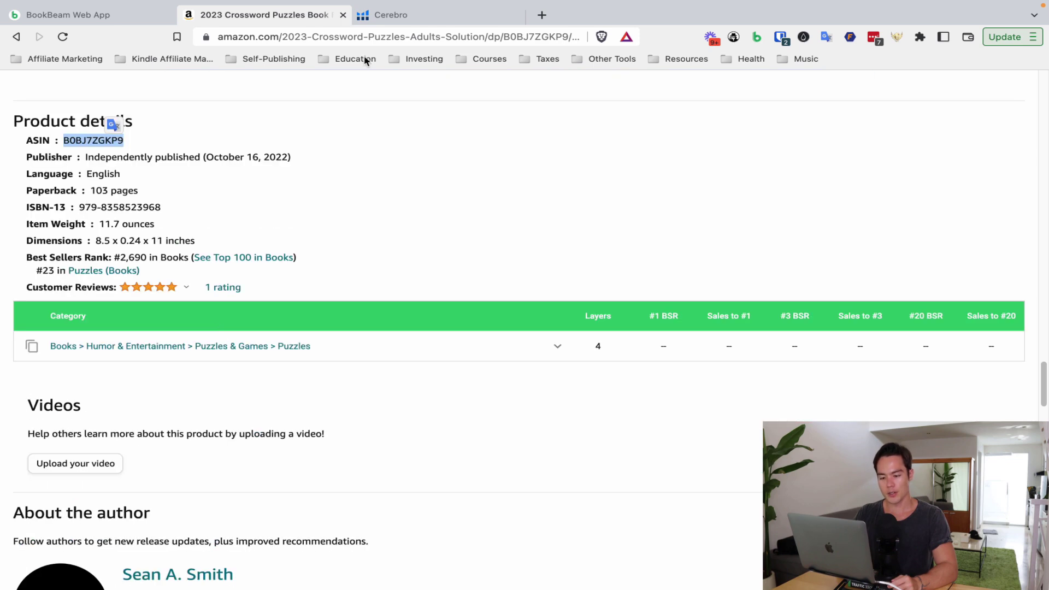
{"action": "left_click", "coordinate": [390, 15]}
{"action": "left_click", "coordinate": [248, 202]}
{"action": "type", "text": "B0BJ7ZGKP9"}
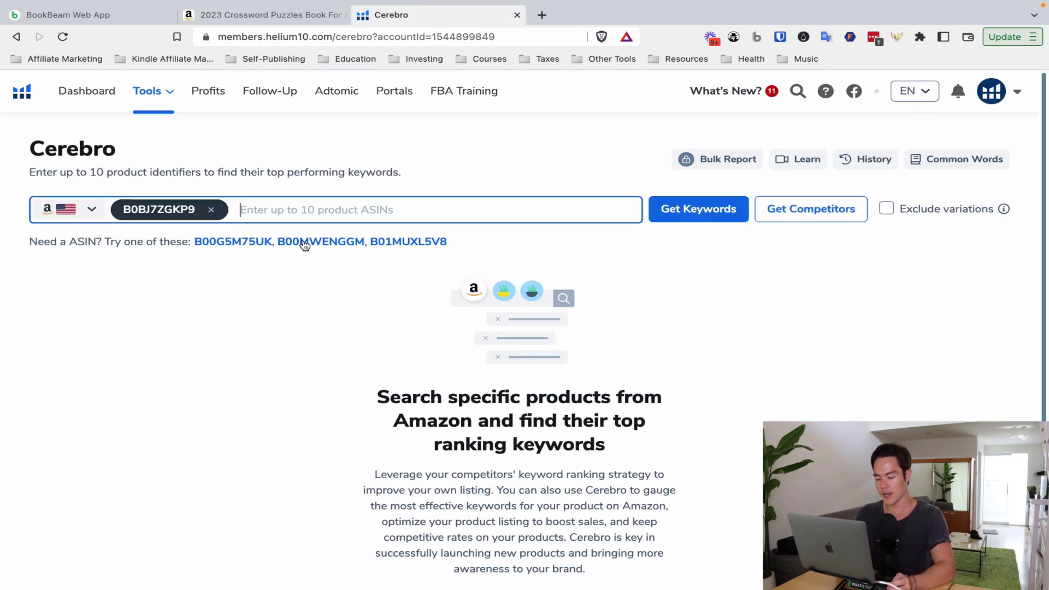
Fetch Cerebro keywords for B0BJ7ZGKP9 and review the Keyword Distribution and Amazon Recommended count.
{"action": "left_click", "coordinate": [730, 212]}
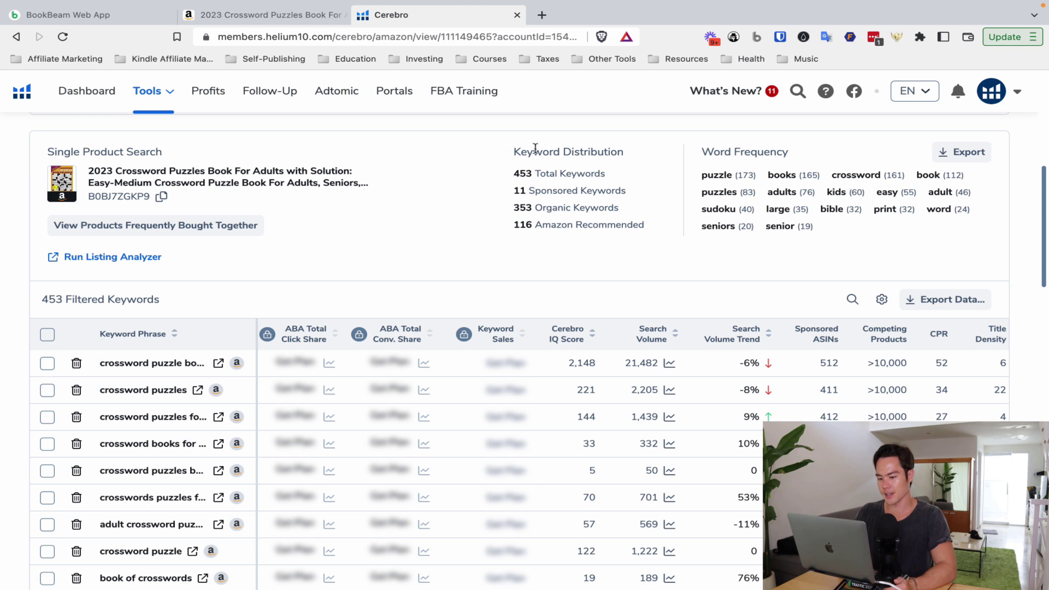
{"action": "left_click_drag", "start_coordinate": [513, 151], "coordinate": [607, 149]}
{"action": "left_click", "coordinate": [513, 175]}
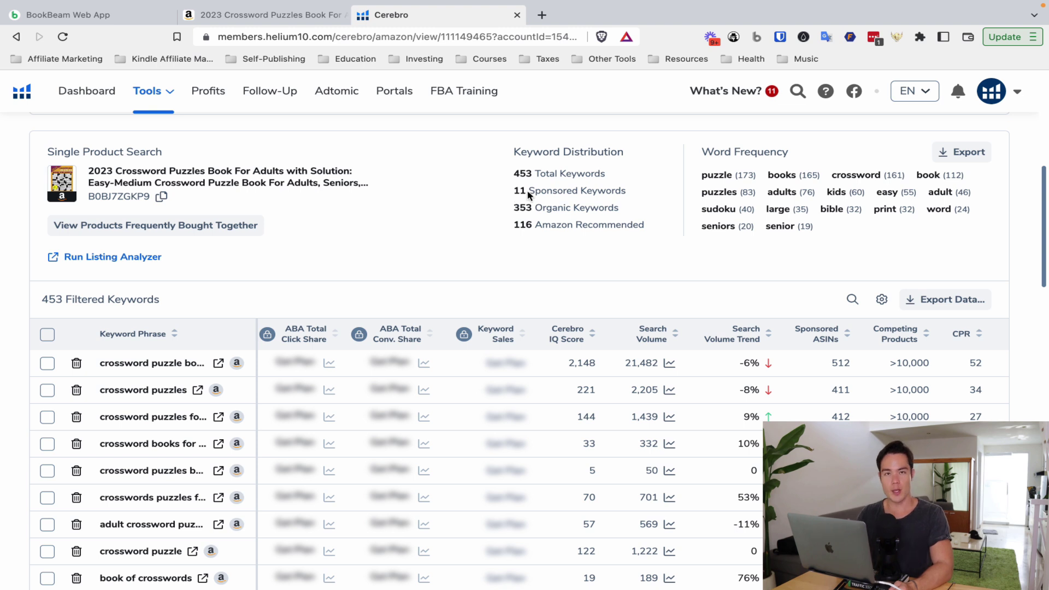
{"action": "left_click_drag", "start_coordinate": [527, 189], "coordinate": [503, 196]}
{"action": "left_click", "coordinate": [503, 201]}
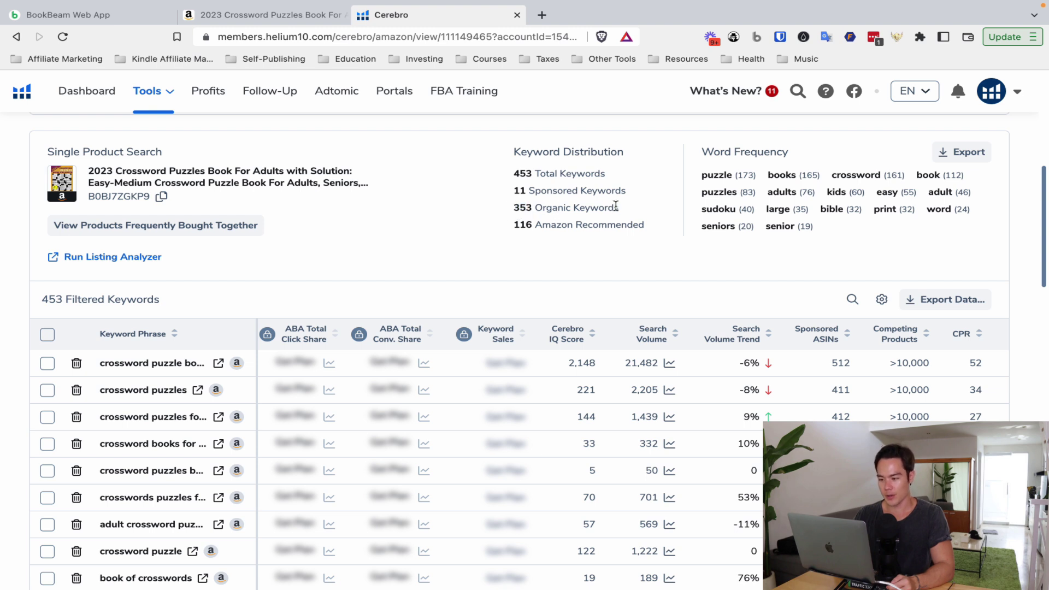
{"action": "left_click_drag", "start_coordinate": [514, 229], "coordinate": [487, 228]}
{"action": "left_click", "coordinate": [533, 222]}
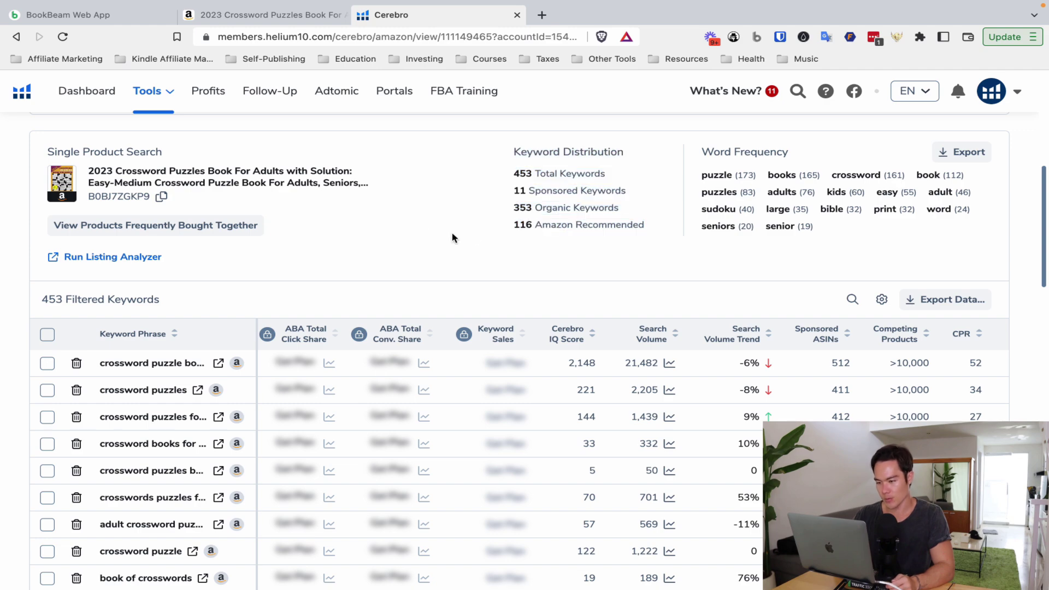
{"action": "scroll", "coordinate": [415, 224], "scroll_direction": "up", "scroll_amount": 7}
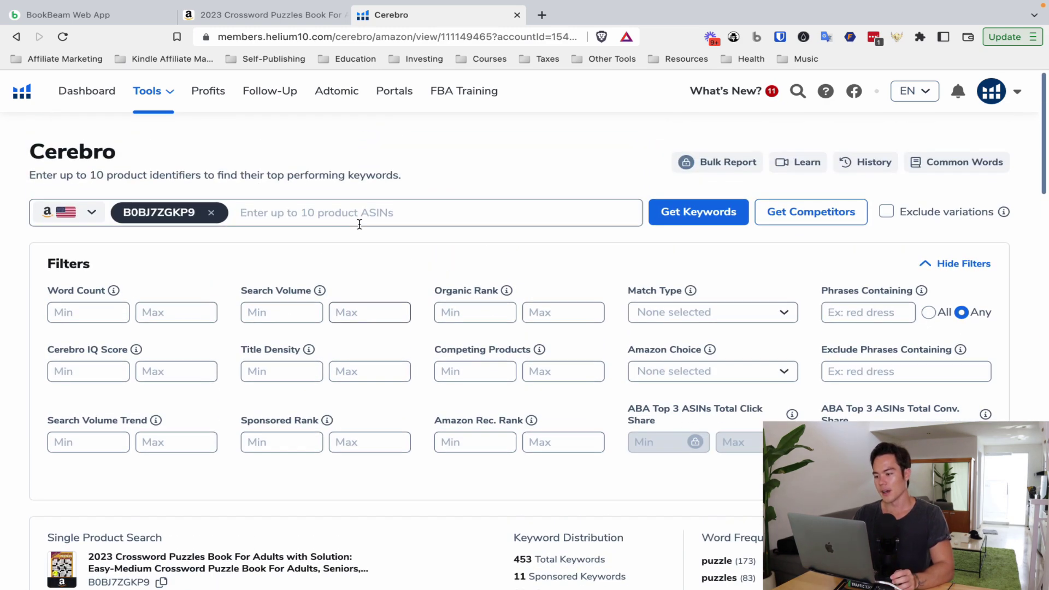
{"action": "scroll", "coordinate": [361, 227], "scroll_direction": "down", "scroll_amount": 15}
{"action": "scroll", "coordinate": [360, 226], "scroll_direction": "up", "scroll_amount": 5}
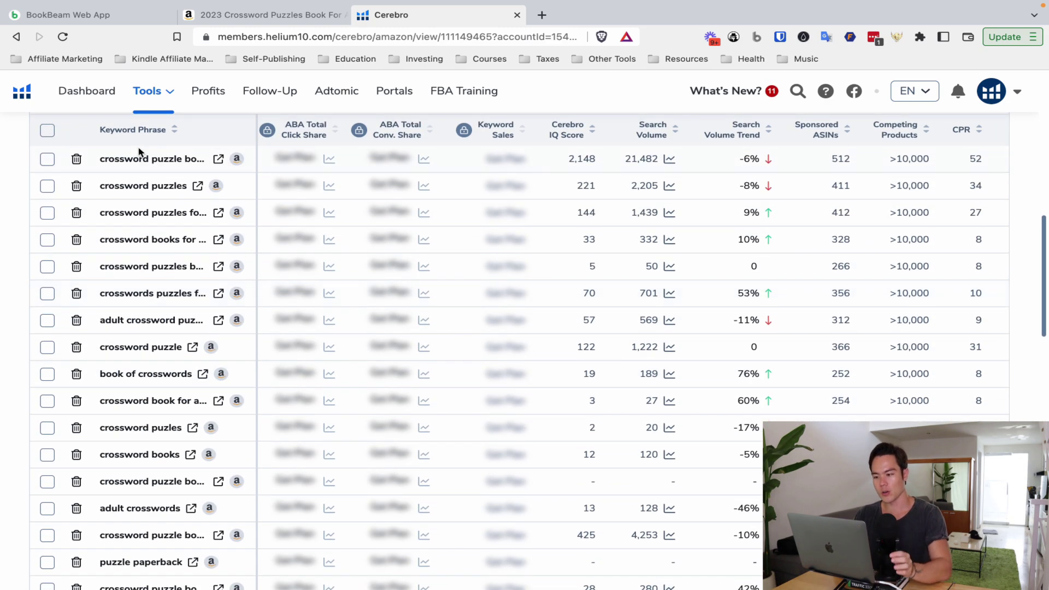
{"action": "scroll", "coordinate": [164, 175], "scroll_direction": "up", "scroll_amount": 2}
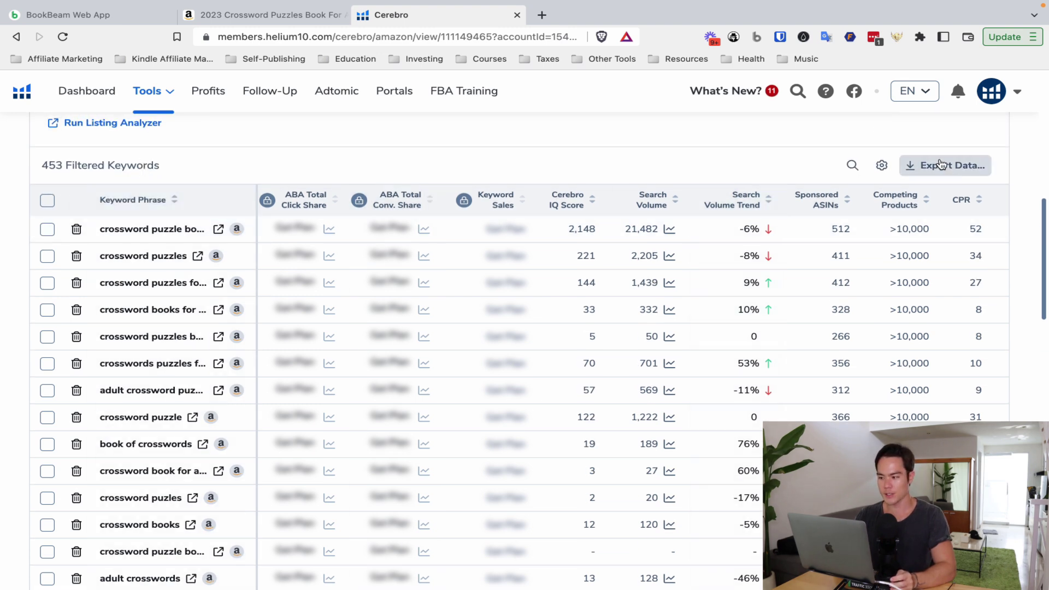
{"action": "scroll", "coordinate": [762, 205], "scroll_direction": "right", "scroll_amount": 7}
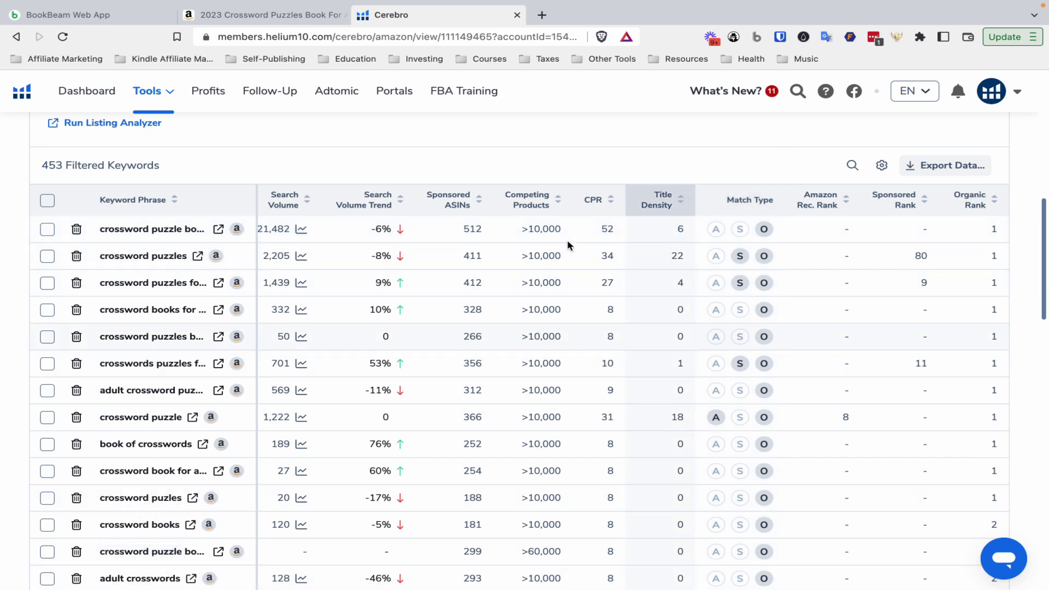
{"action": "scroll", "coordinate": [543, 237], "scroll_direction": "left", "scroll_amount": 5}
{"action": "scroll", "coordinate": [543, 237], "scroll_direction": "left", "scroll_amount": 3}
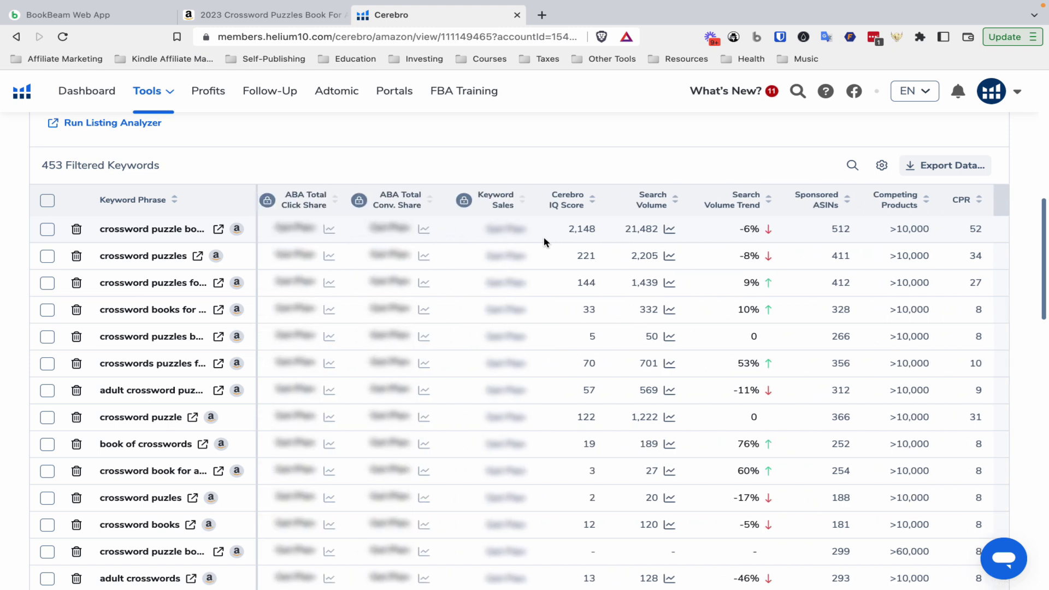
{"action": "left_click_drag", "start_coordinate": [626, 229], "coordinate": [655, 229]}
{"action": "left_click", "coordinate": [655, 229]}
{"action": "scroll", "coordinate": [755, 251], "scroll_direction": "right", "scroll_amount": 5}
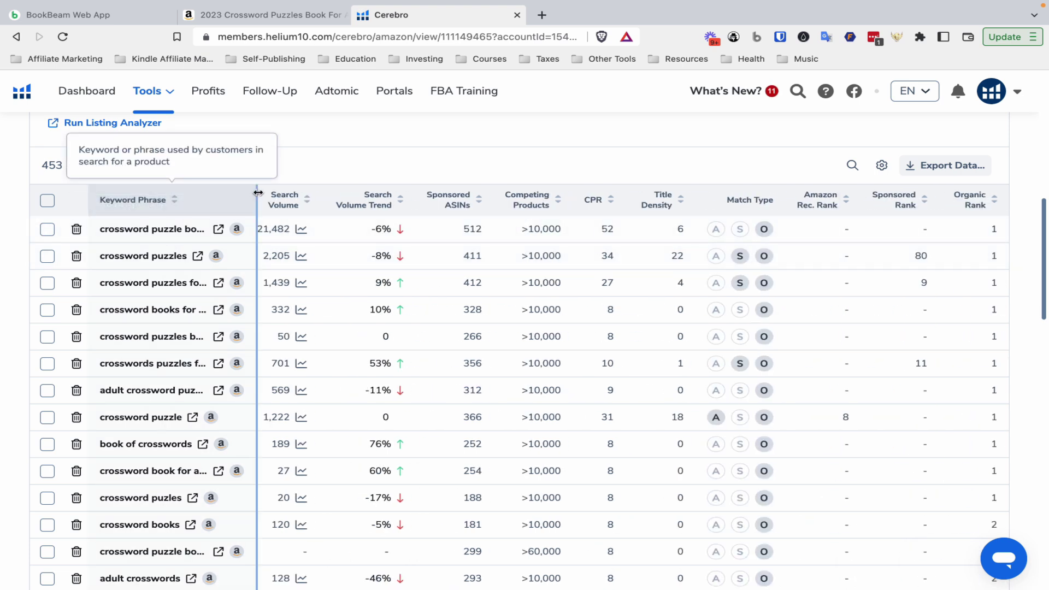
{"action": "left_click_drag", "start_coordinate": [258, 193], "coordinate": [356, 195]}
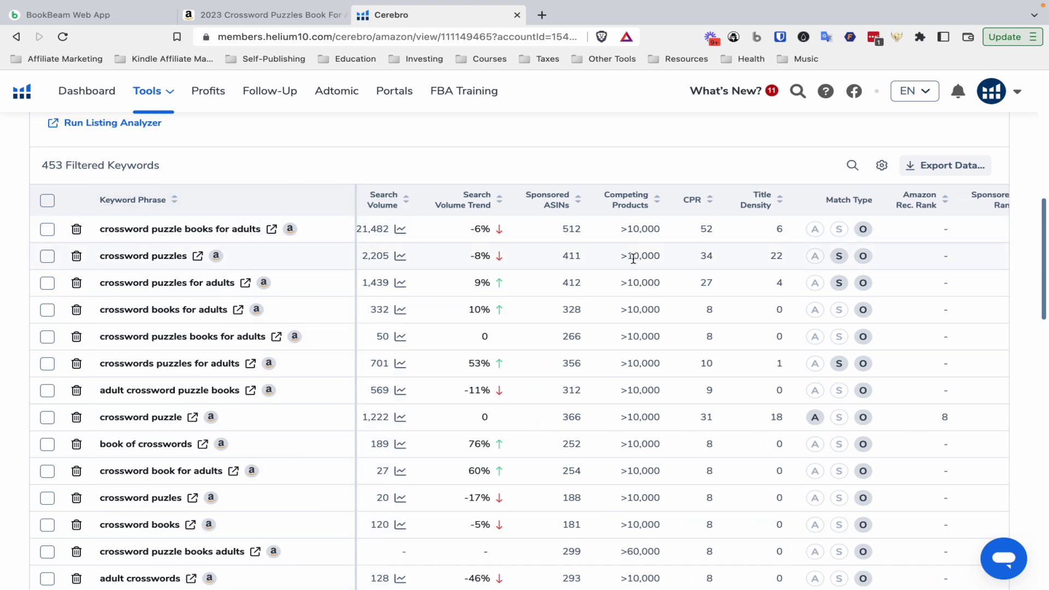
{"action": "scroll", "coordinate": [679, 293], "scroll_direction": "right", "scroll_amount": 3}
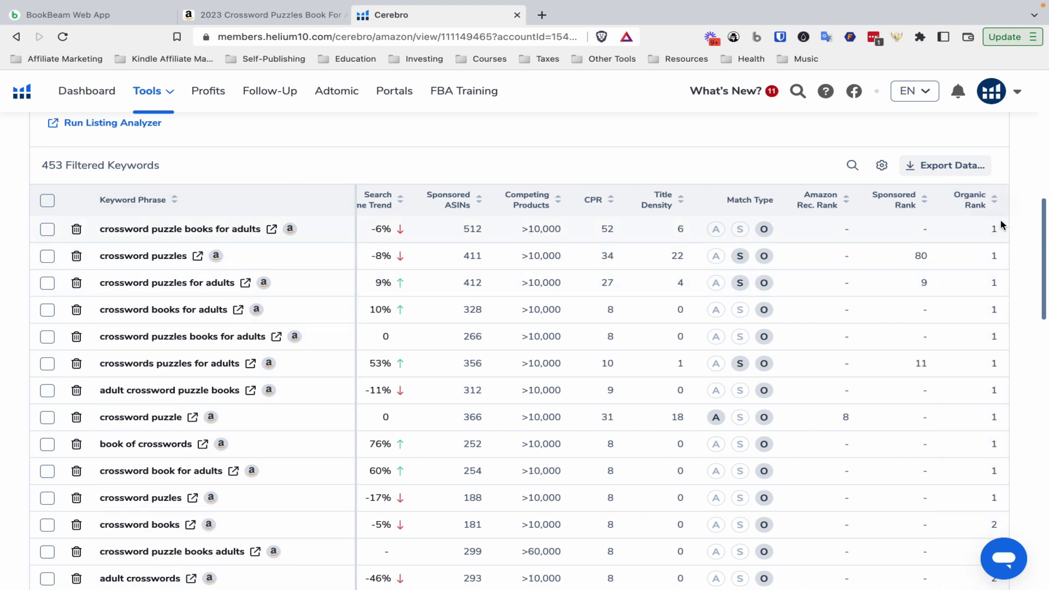
{"action": "scroll", "coordinate": [506, 251], "scroll_direction": "left", "scroll_amount": 10}
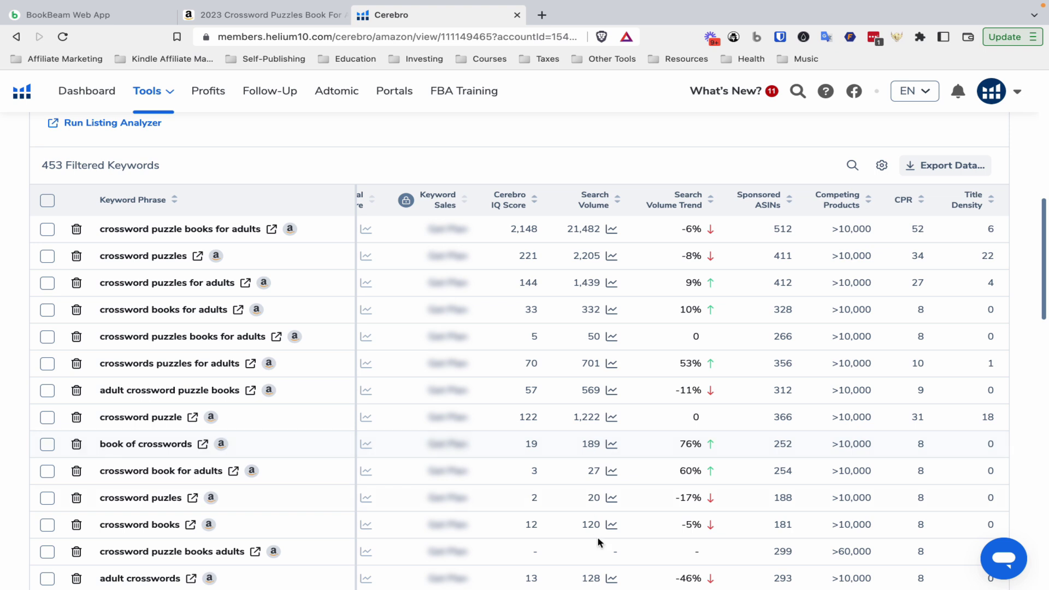
{"action": "scroll", "coordinate": [718, 461], "scroll_direction": "right", "scroll_amount": 10}
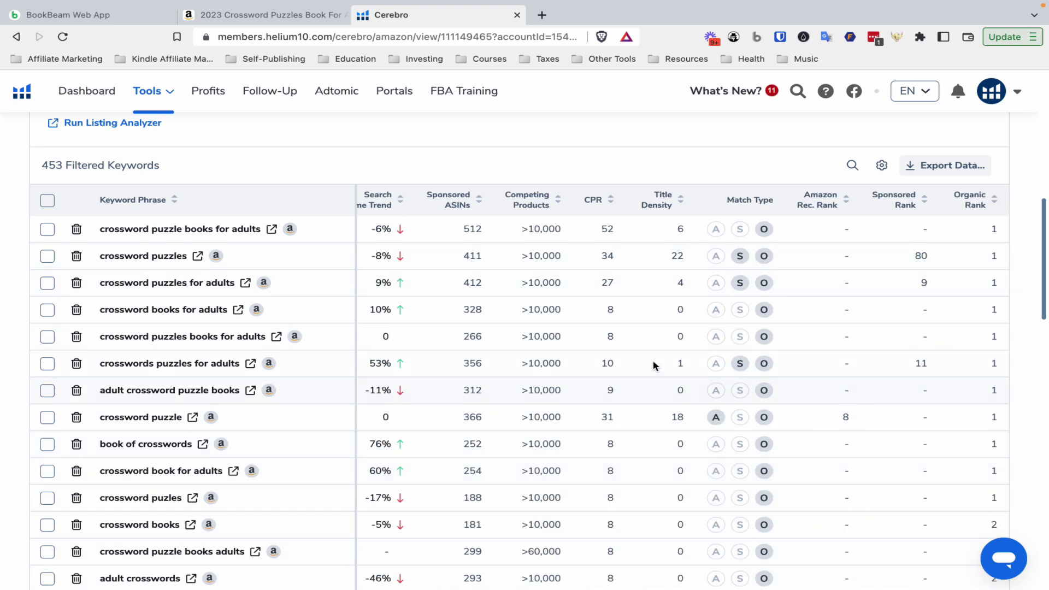
{"action": "scroll", "coordinate": [585, 358], "scroll_direction": "left", "scroll_amount": 15}
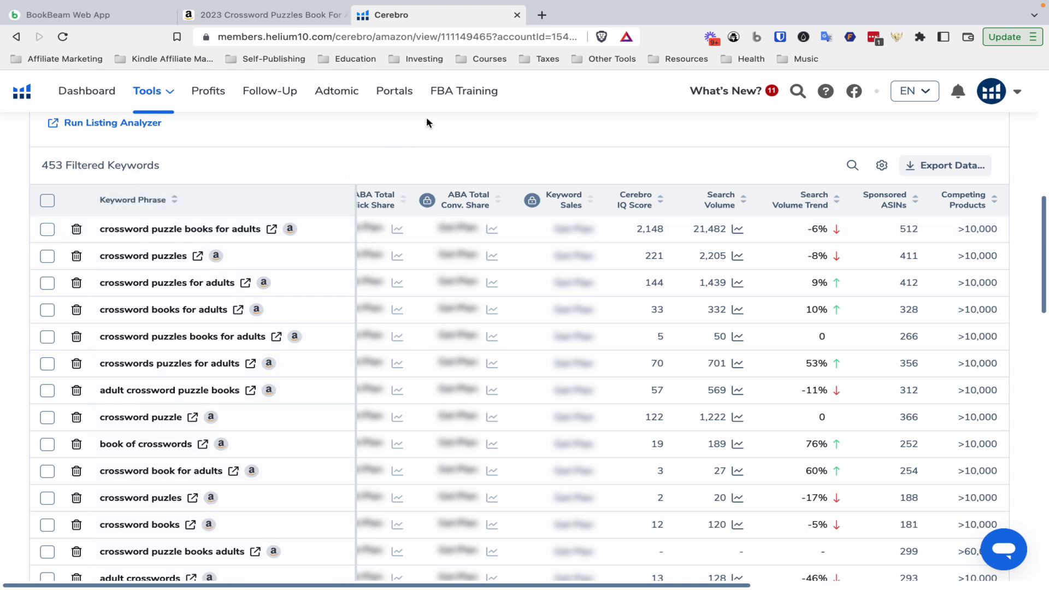
{"action": "left_click_drag", "start_coordinate": [100, 228], "coordinate": [259, 228]}
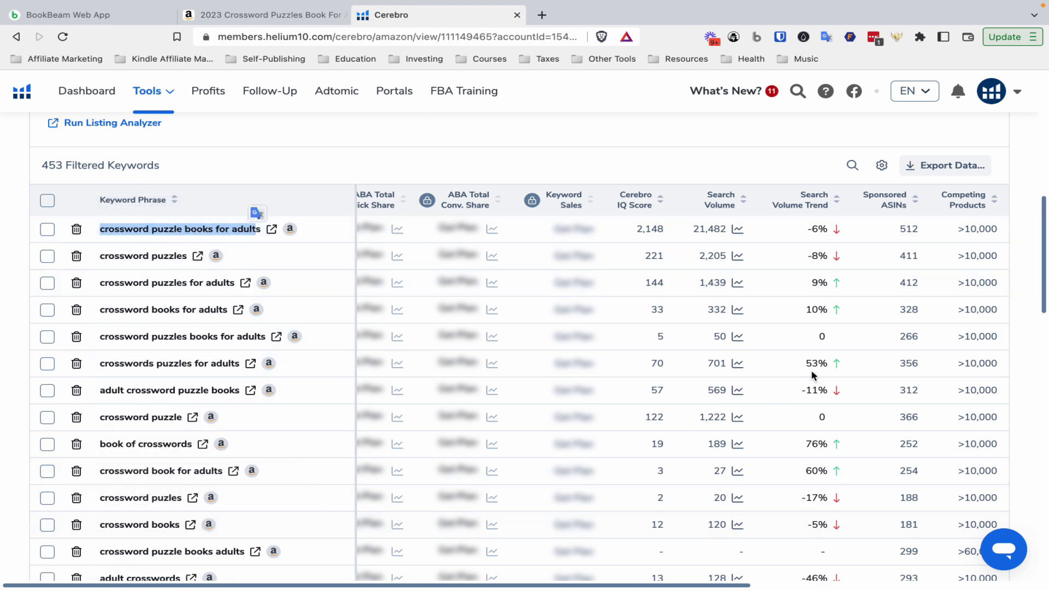
{"action": "scroll", "coordinate": [819, 355], "scroll_direction": "right", "scroll_amount": 2}
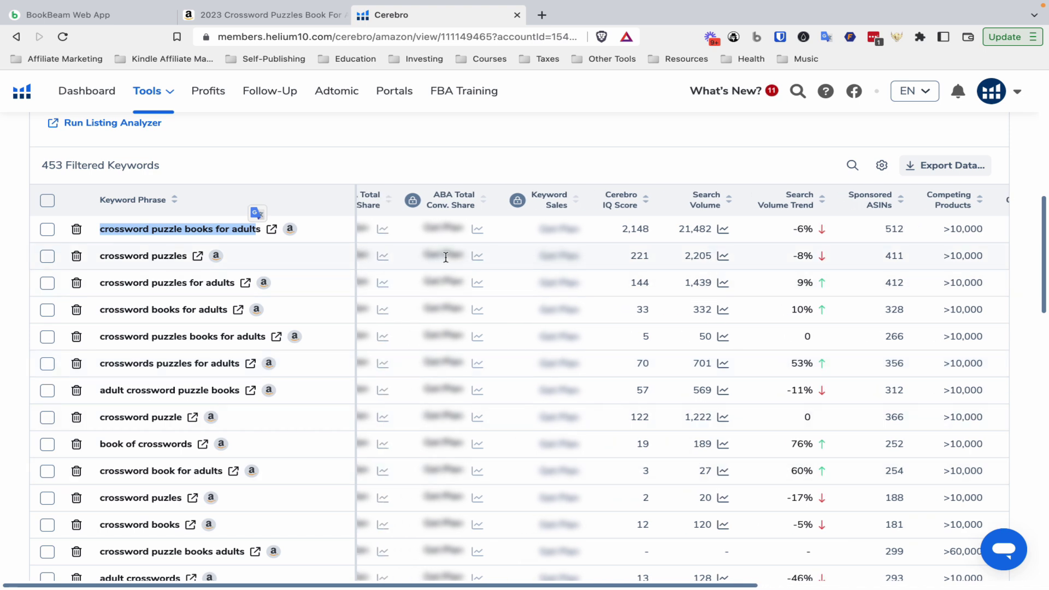
{"action": "left_click", "coordinate": [669, 176]}
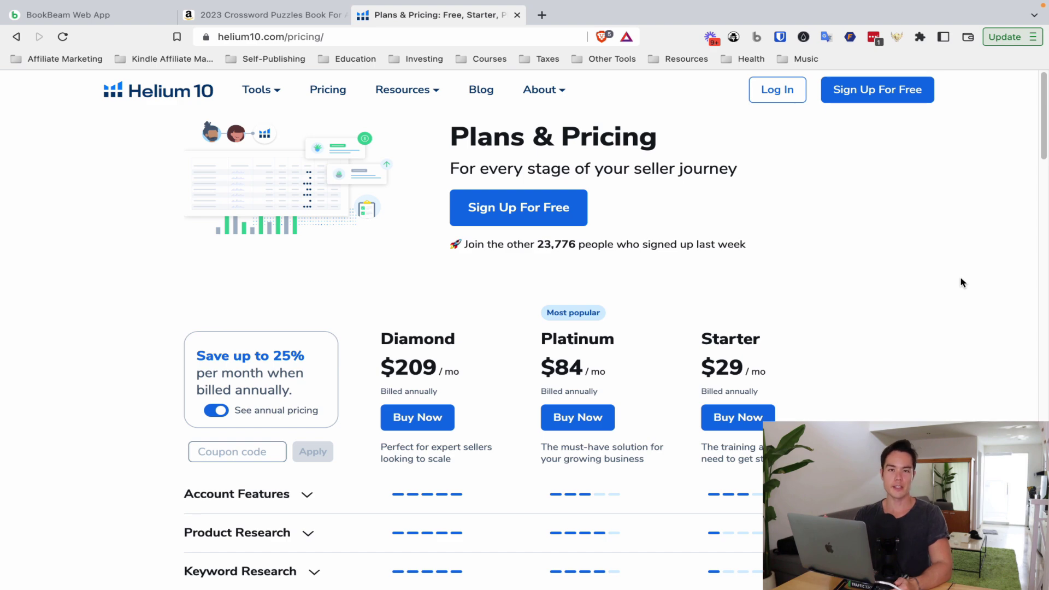
Scroll through Helium 10's pricing plans, then close that tab to return to BookBeam's Book Tracker.
{"action": "scroll", "coordinate": [963, 283], "scroll_direction": "down", "scroll_amount": 2}
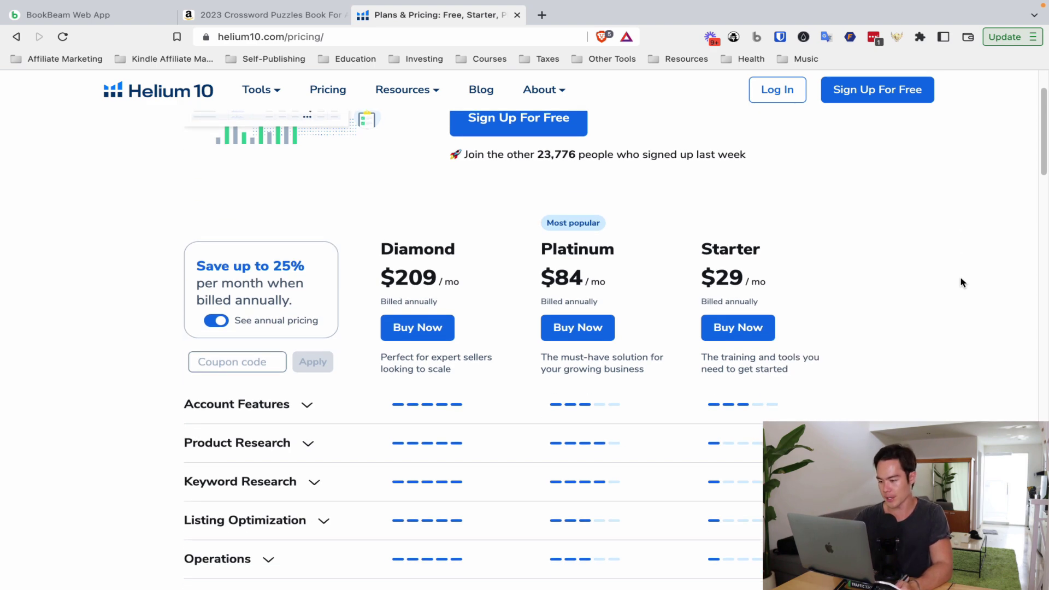
{"action": "scroll", "coordinate": [963, 283], "scroll_direction": "down", "scroll_amount": 5}
{"action": "scroll", "coordinate": [962, 283], "scroll_direction": "up", "scroll_amount": 4}
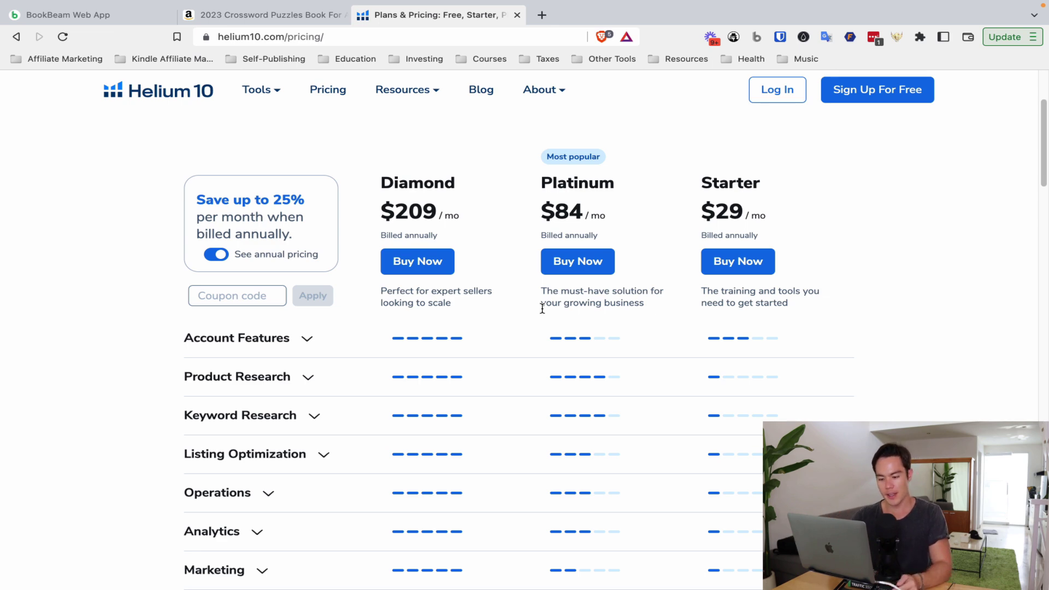
{"action": "scroll", "coordinate": [542, 309], "scroll_direction": "down", "scroll_amount": 1}
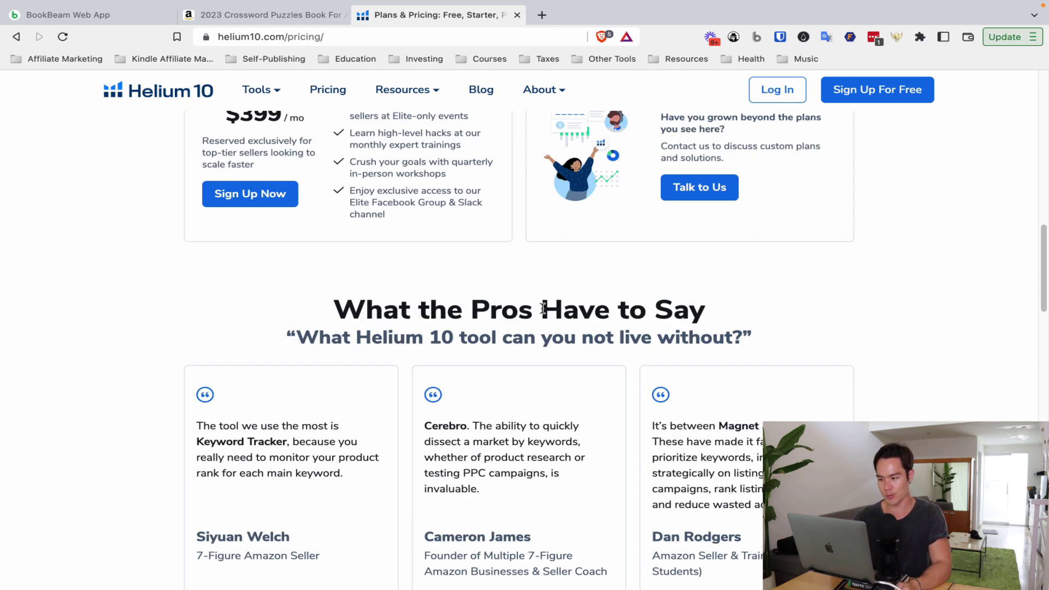
{"action": "scroll", "coordinate": [543, 306], "scroll_direction": "down", "scroll_amount": 15}
{"action": "scroll", "coordinate": [543, 311], "scroll_direction": "up", "scroll_amount": 20}
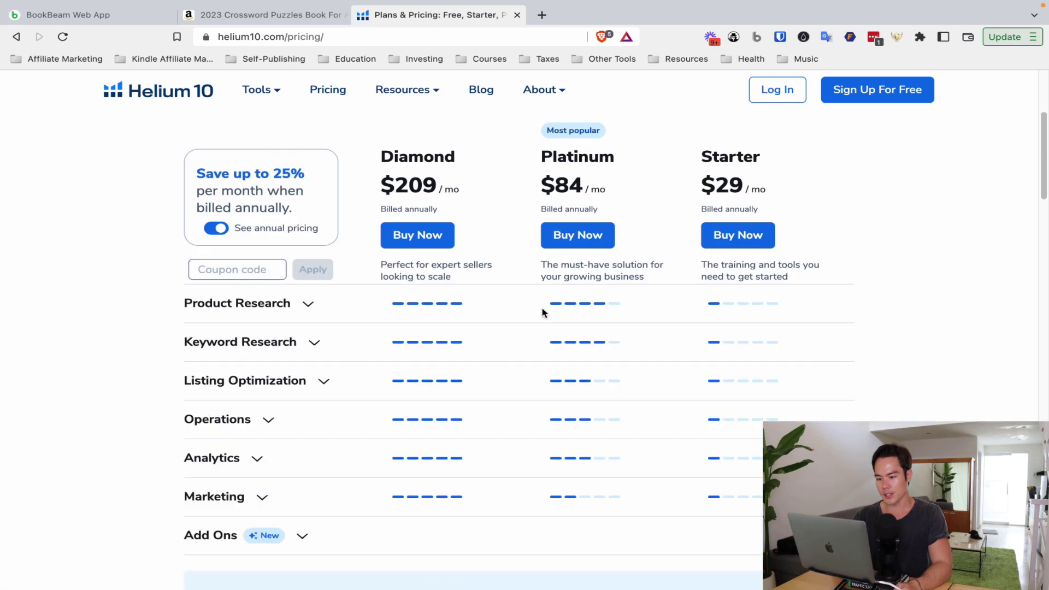
{"action": "scroll", "coordinate": [542, 312], "scroll_direction": "up", "scroll_amount": 5}
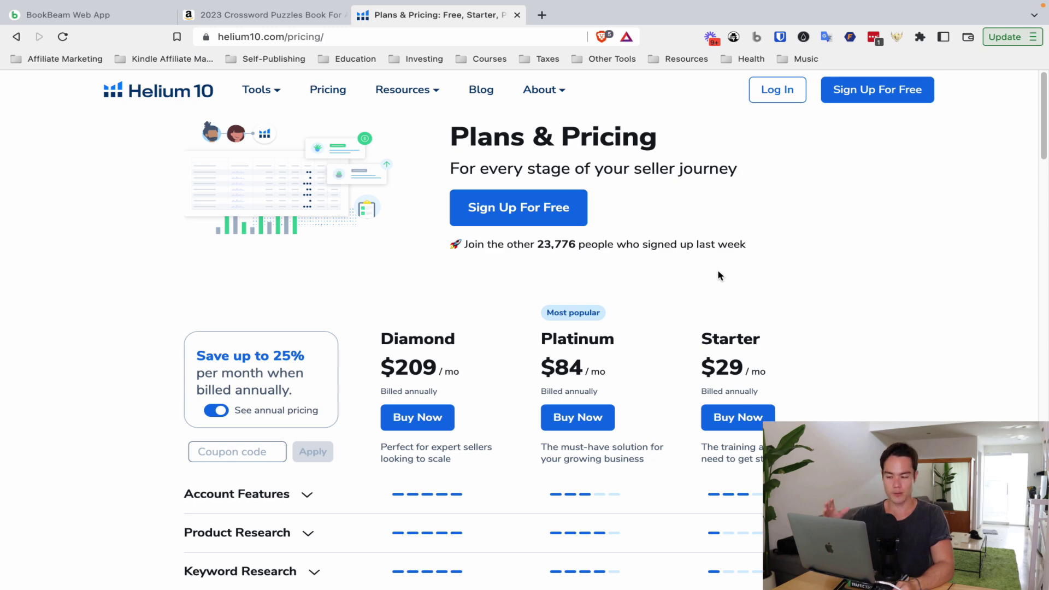
{"action": "key", "text": "super+w"}
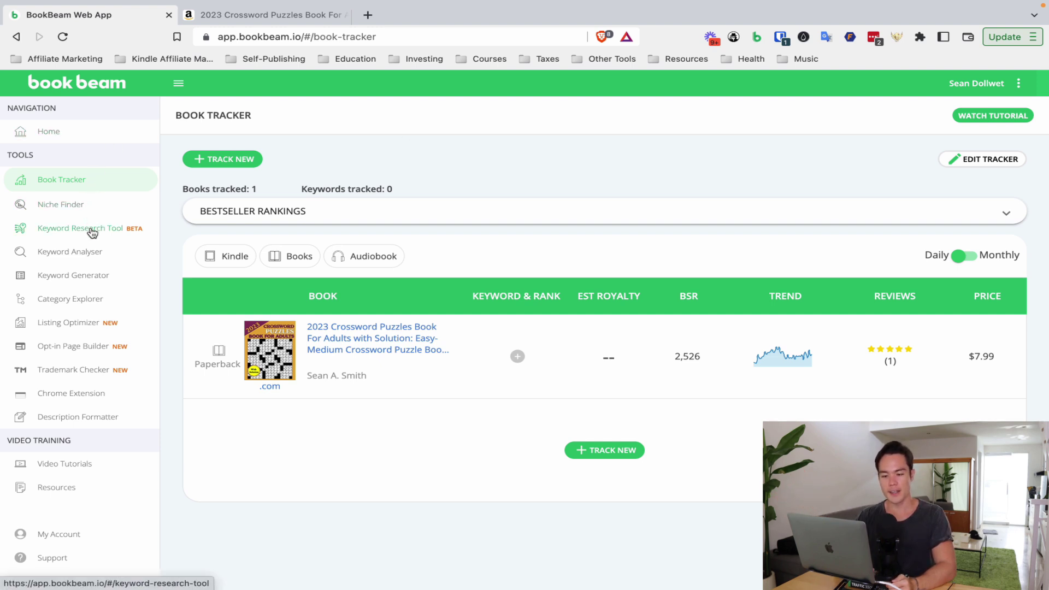
Open BookBeam's Niche Finder from the Tools sidebar.
{"action": "left_click", "coordinate": [70, 205]}
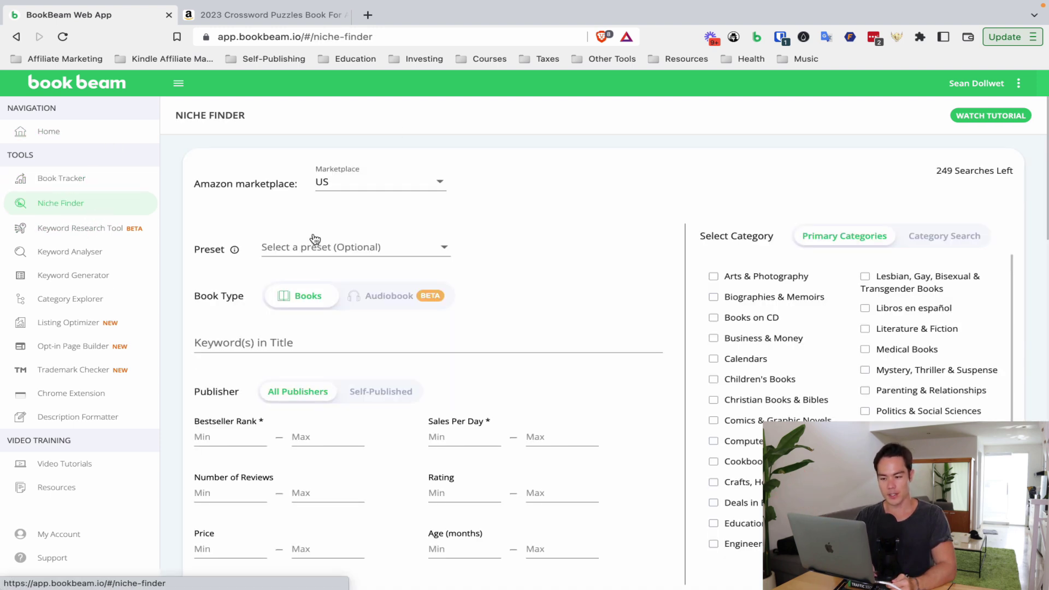
Enter 'word searches' as the Niche Finder title keyword.
{"action": "scroll", "coordinate": [546, 279], "scroll_direction": "down", "scroll_amount": 1}
{"action": "scroll", "coordinate": [550, 282], "scroll_direction": "up", "scroll_amount": 1}
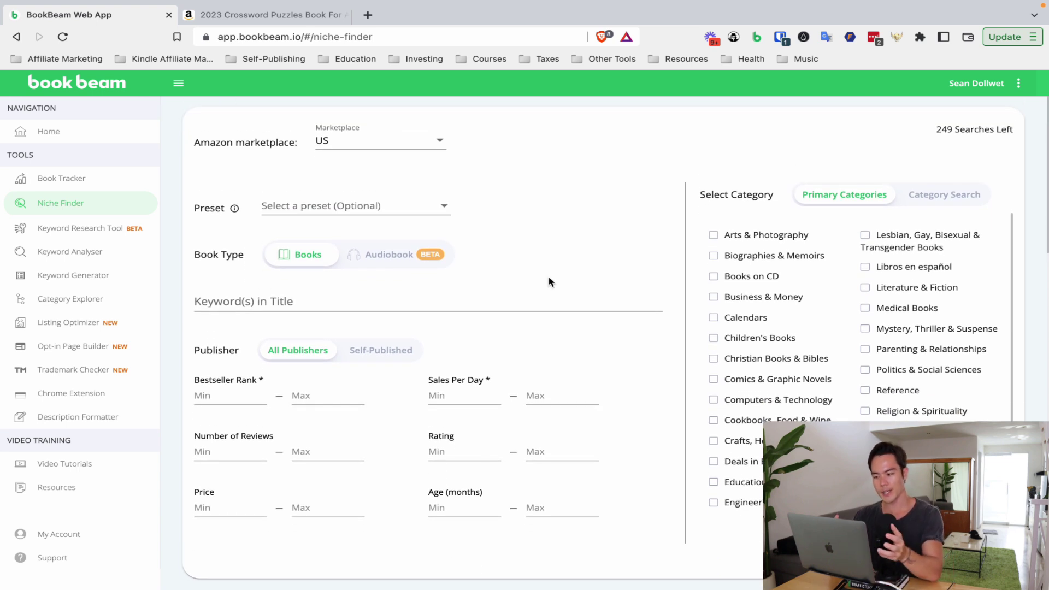
{"action": "scroll", "coordinate": [550, 282], "scroll_direction": "down", "scroll_amount": 1}
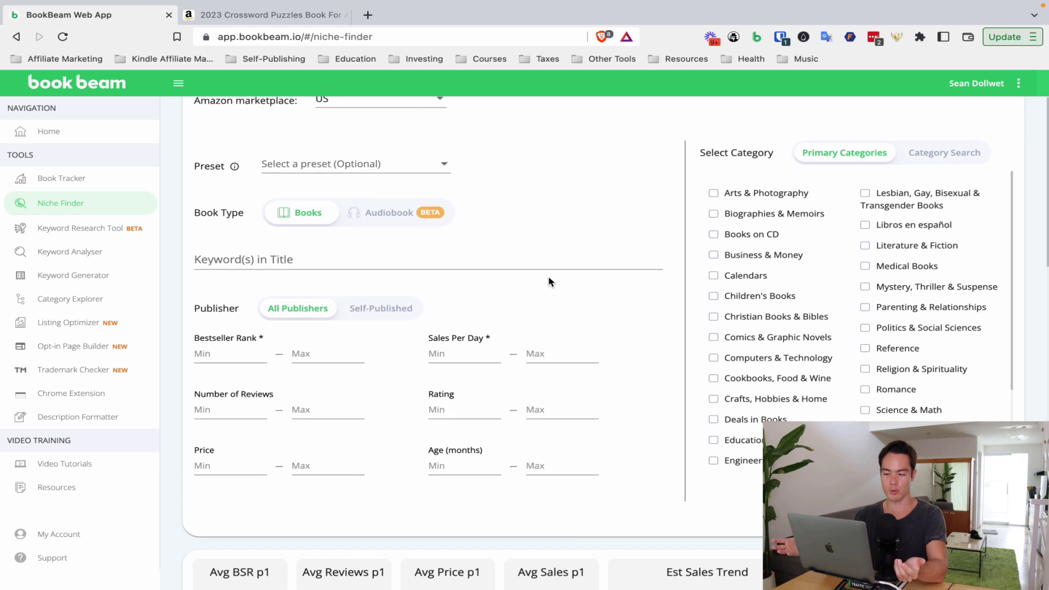
{"action": "left_click", "coordinate": [383, 257]}
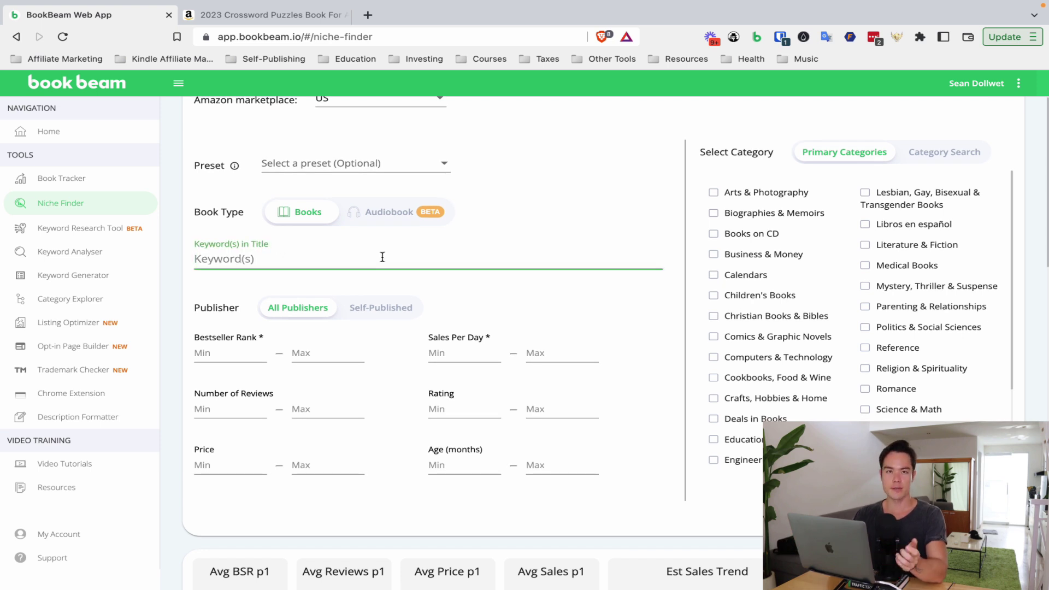
{"action": "type", "text": "word "}
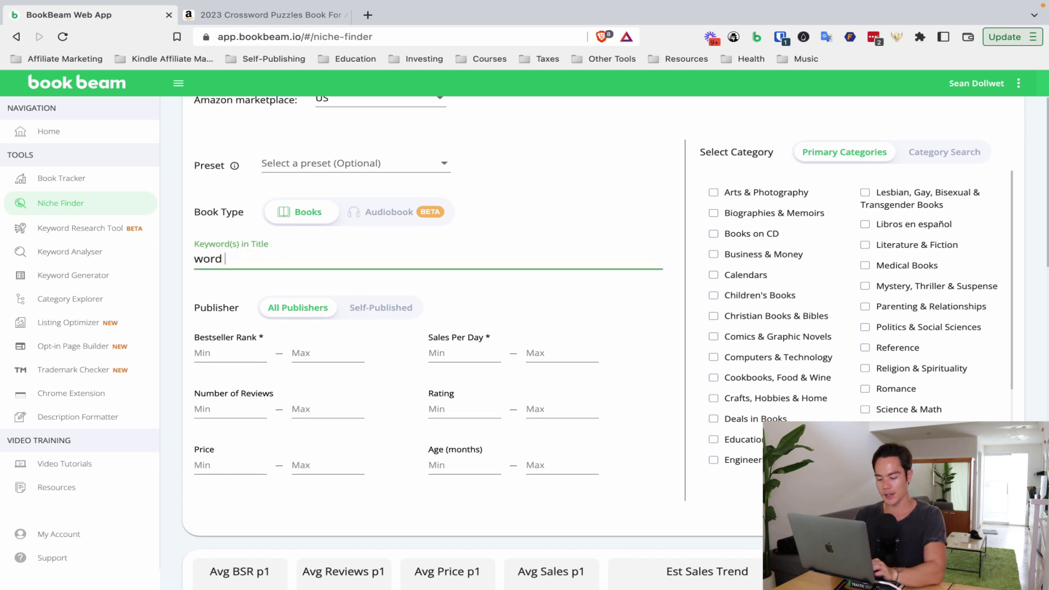
{"action": "type", "text": "searcehes"}
Set Bestseller Rank 1 to 30000 and at most 50 reviews, then run the search.
{"action": "scroll", "coordinate": [250, 268], "scroll_direction": "down", "scroll_amount": 2}
{"action": "left_click", "coordinate": [250, 263]}
{"action": "type", "text": "1"}
{"action": "left_click", "coordinate": [330, 262]}
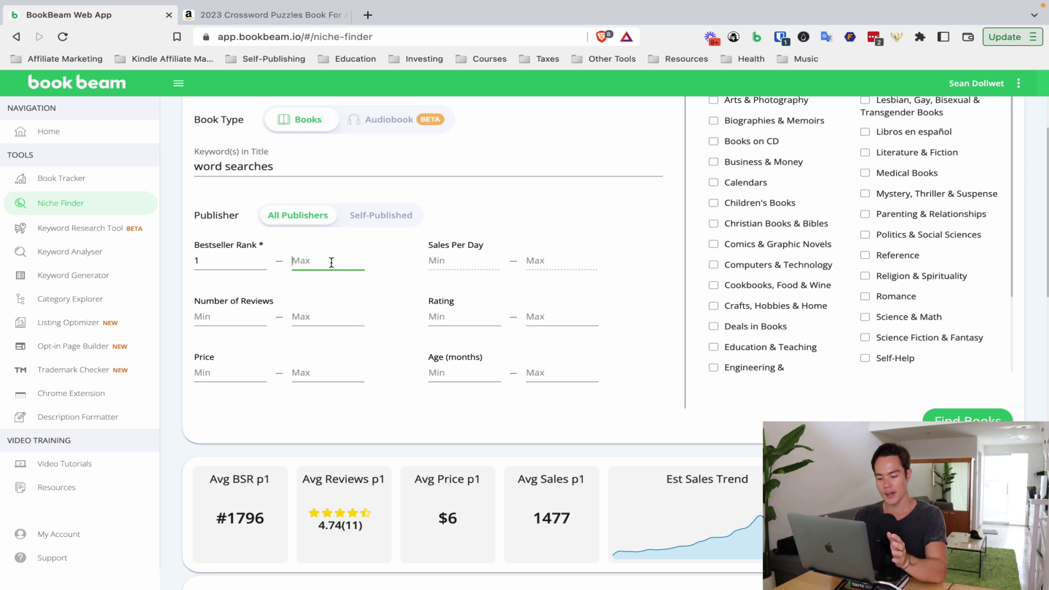
{"action": "type", "text": "30000"}
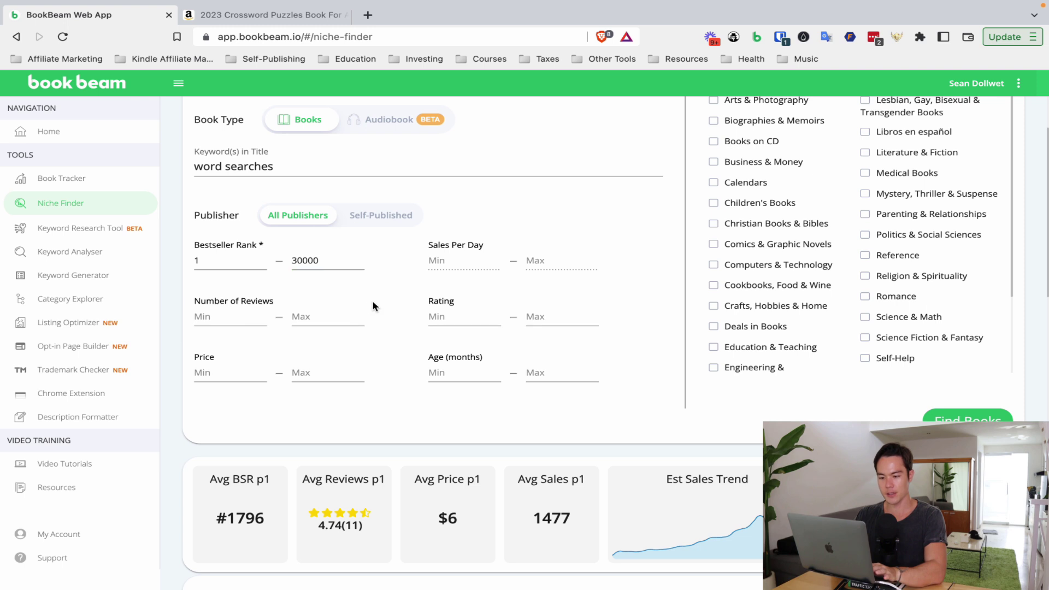
{"action": "left_click", "coordinate": [346, 308]}
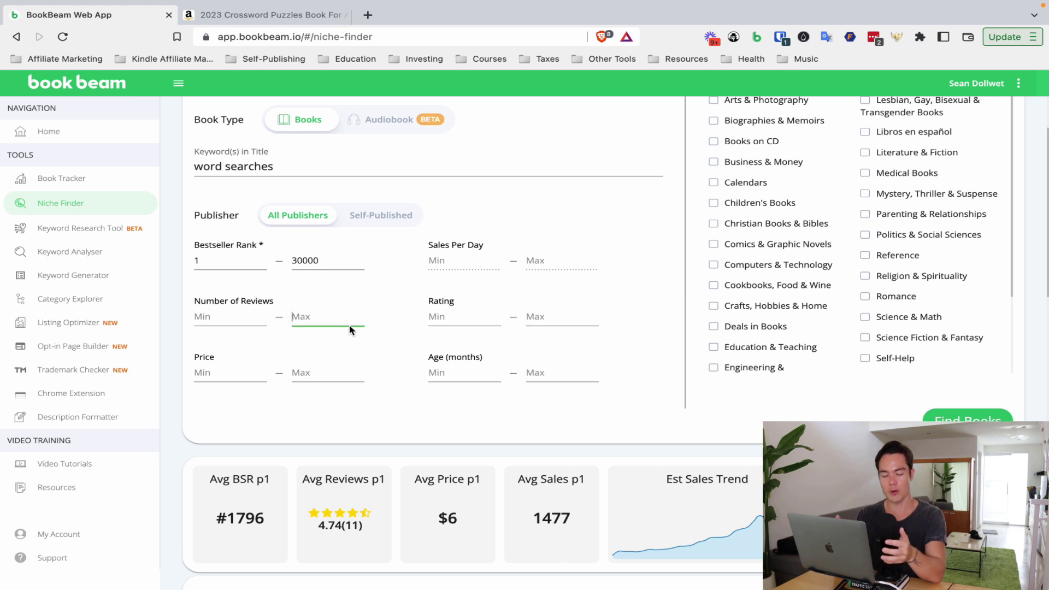
{"action": "type", "text": "50"}
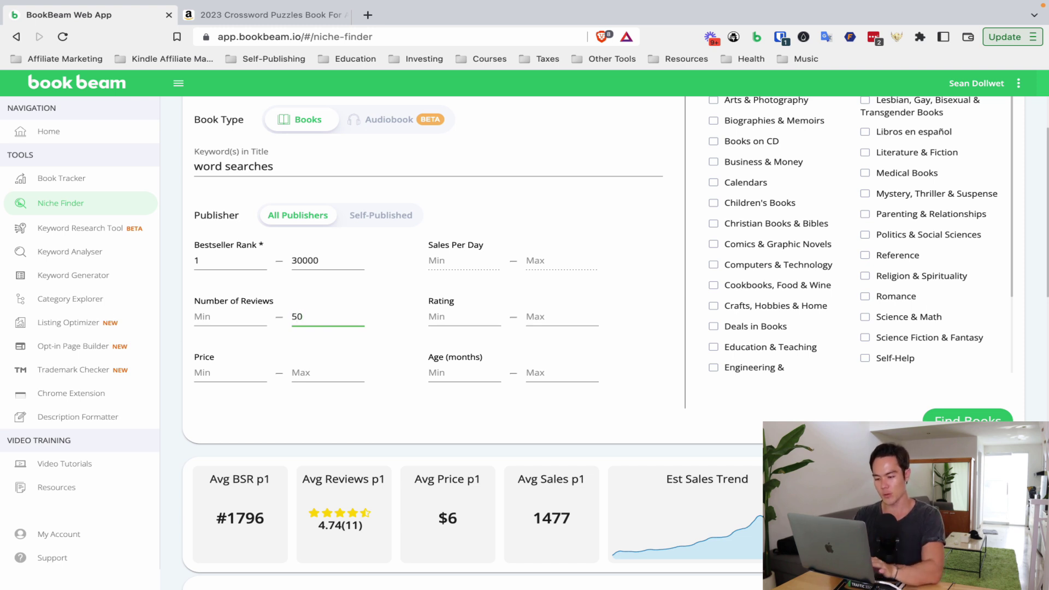
{"action": "left_click", "coordinate": [435, 373]}
{"action": "scroll", "coordinate": [377, 328], "scroll_direction": "up", "scroll_amount": 2}
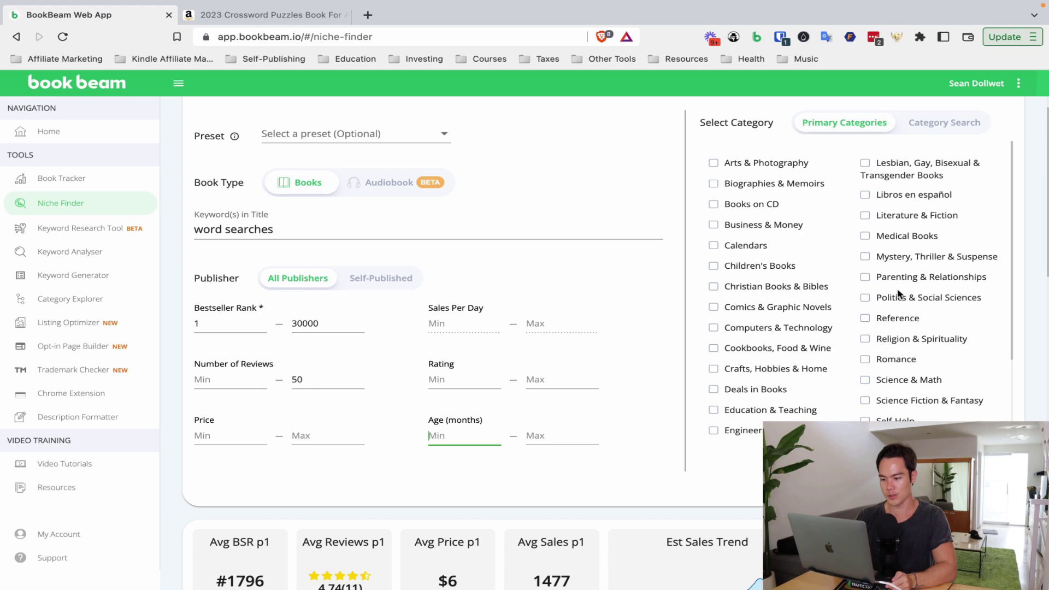
{"action": "key", "text": "Return"}
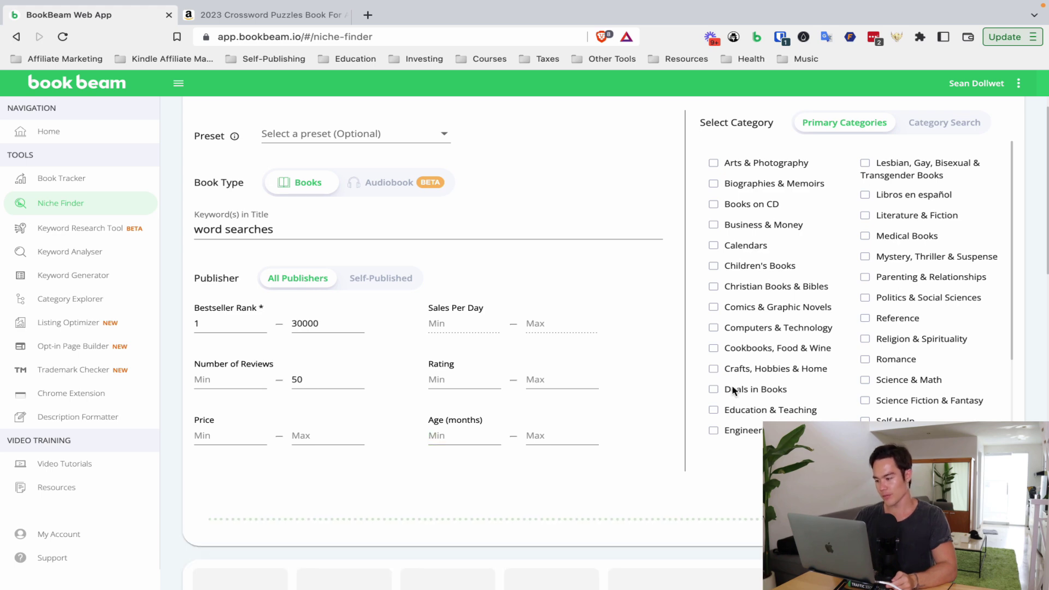
Scroll through the three word search books (average BSR #8788), then back up to the form.
{"action": "scroll", "coordinate": [733, 390], "scroll_direction": "down", "scroll_amount": 1}
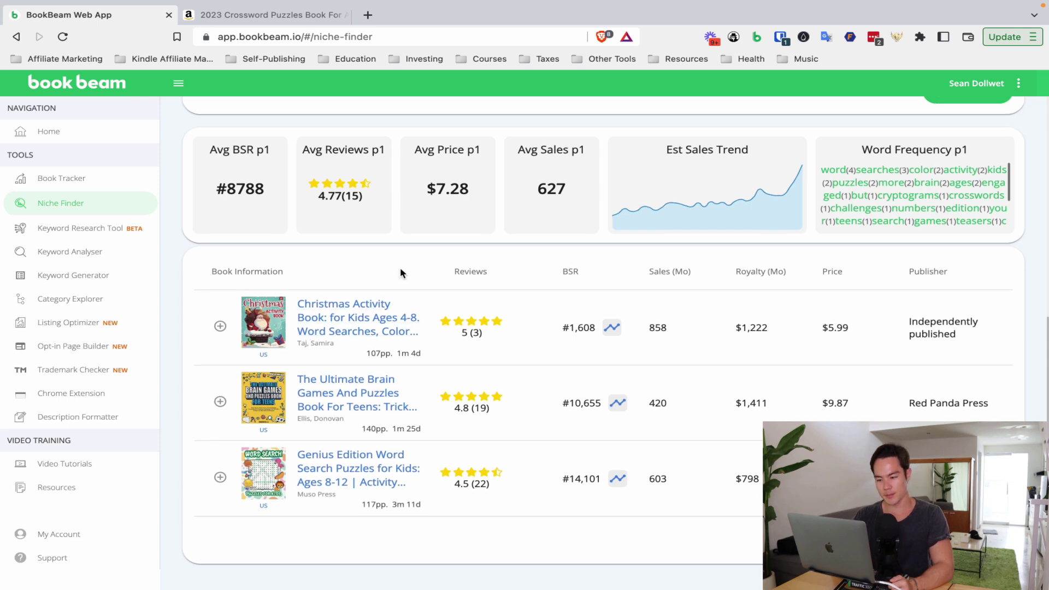
{"action": "scroll", "coordinate": [400, 271], "scroll_direction": "down", "scroll_amount": 1}
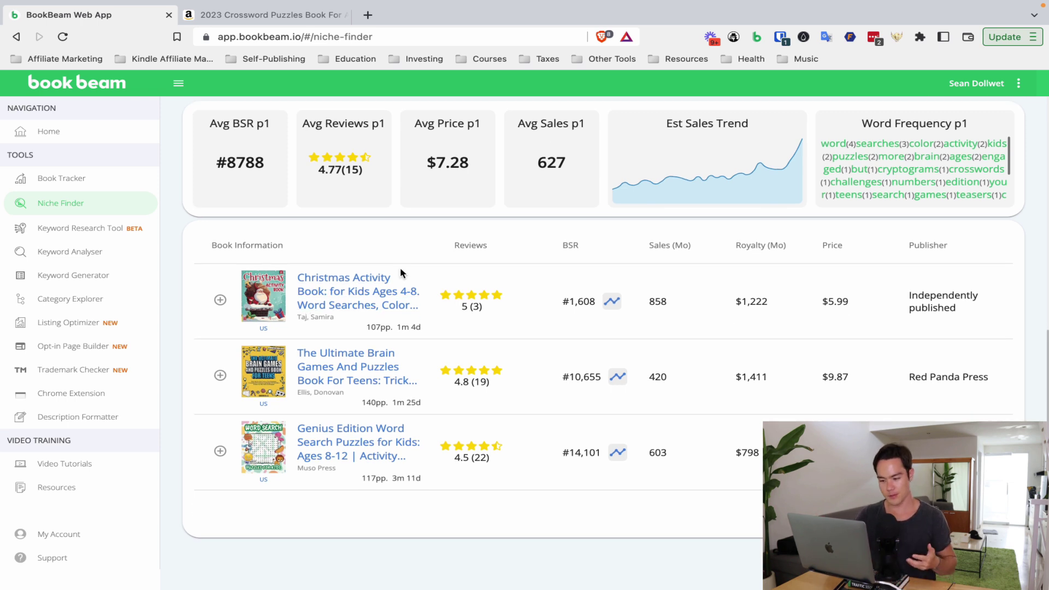
{"action": "scroll", "coordinate": [400, 272], "scroll_direction": "down", "scroll_amount": 1}
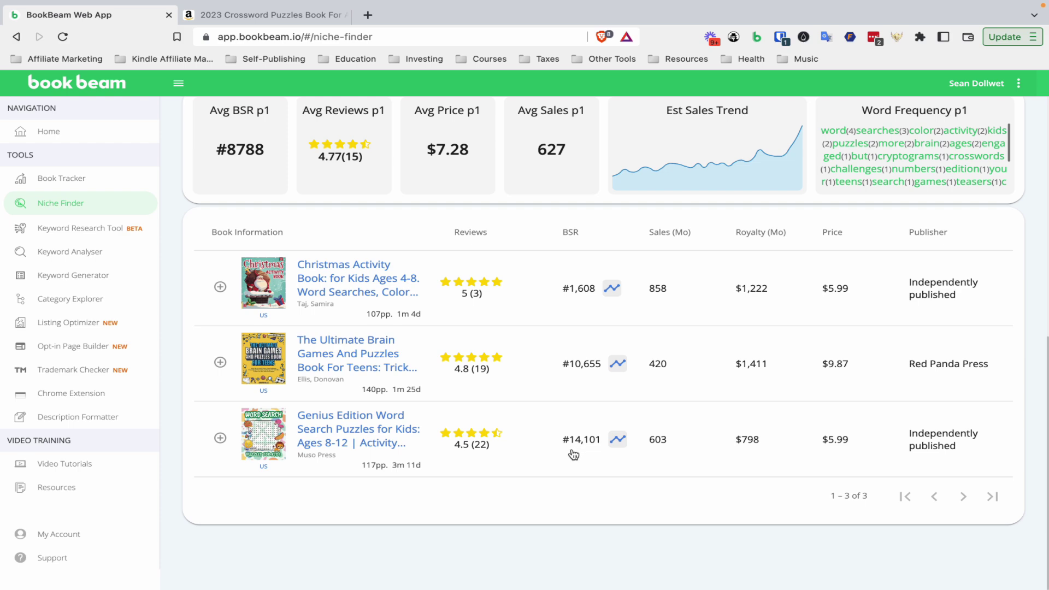
{"action": "scroll", "coordinate": [365, 342], "scroll_direction": "up", "scroll_amount": 10}
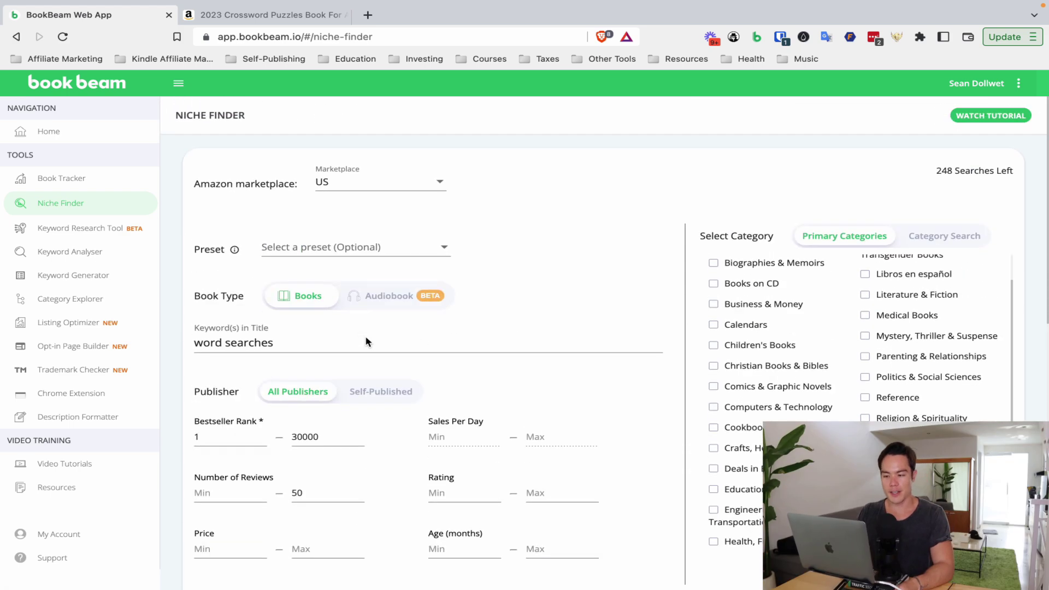